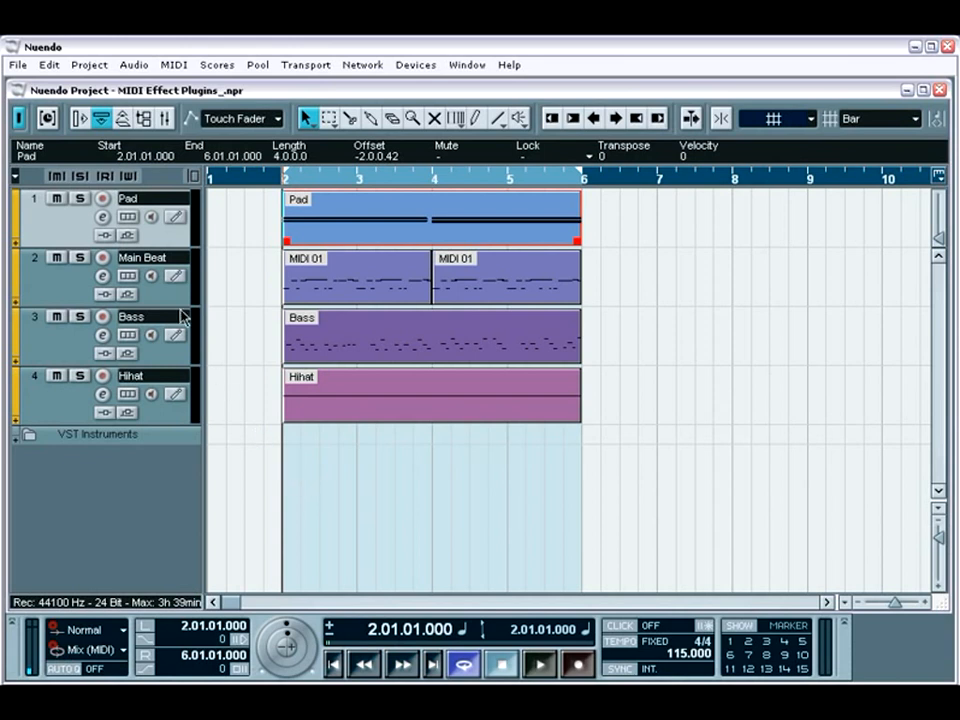
# Examine the Pad track's MIDI inserts in the inspector and in the extended mixer.
pyautogui.click(81, 120)
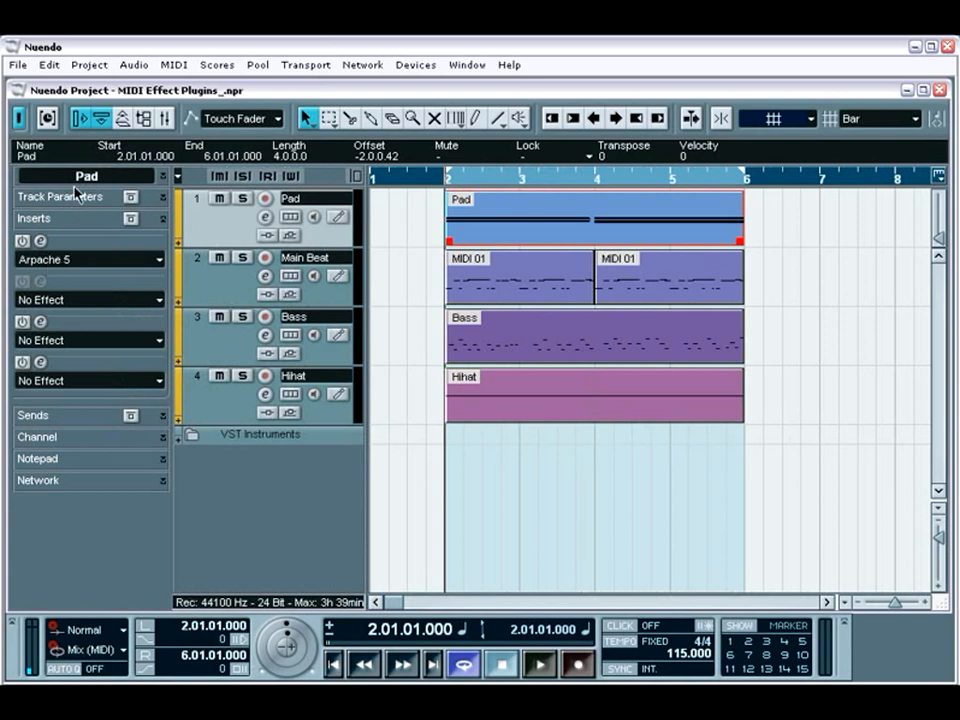
pyautogui.click(81, 118)
pyautogui.click(165, 118)
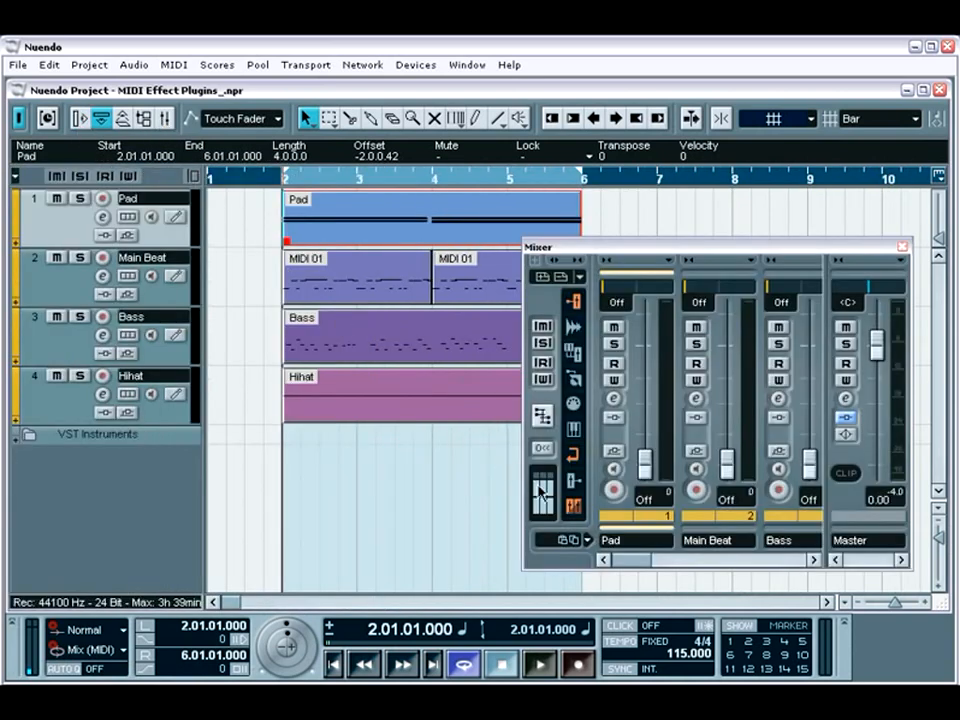
pyautogui.click(535, 258)
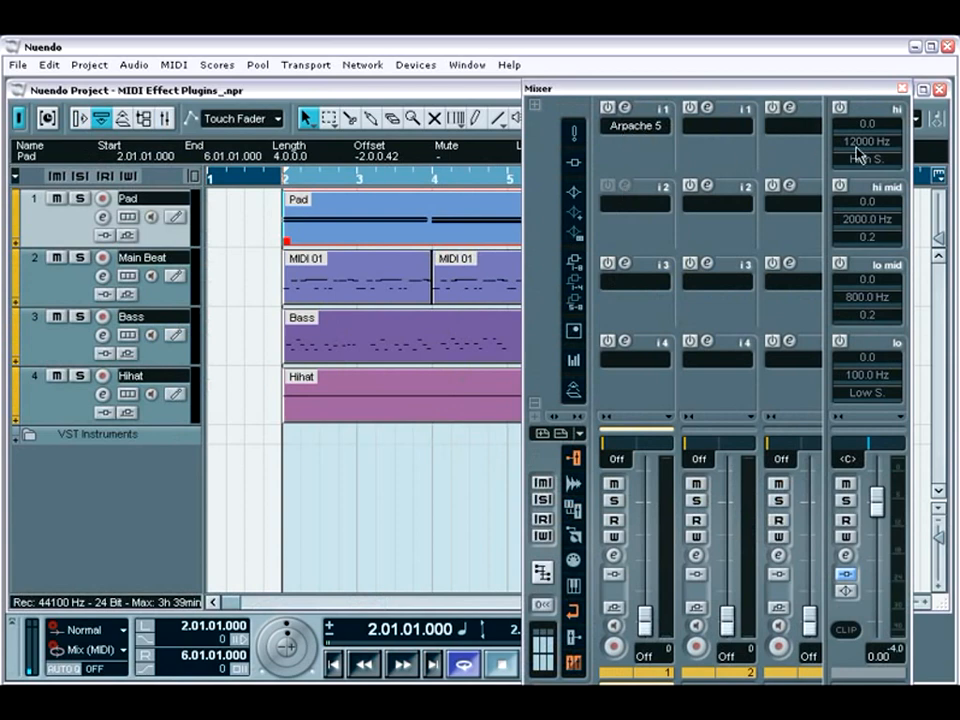
pyautogui.click(902, 88)
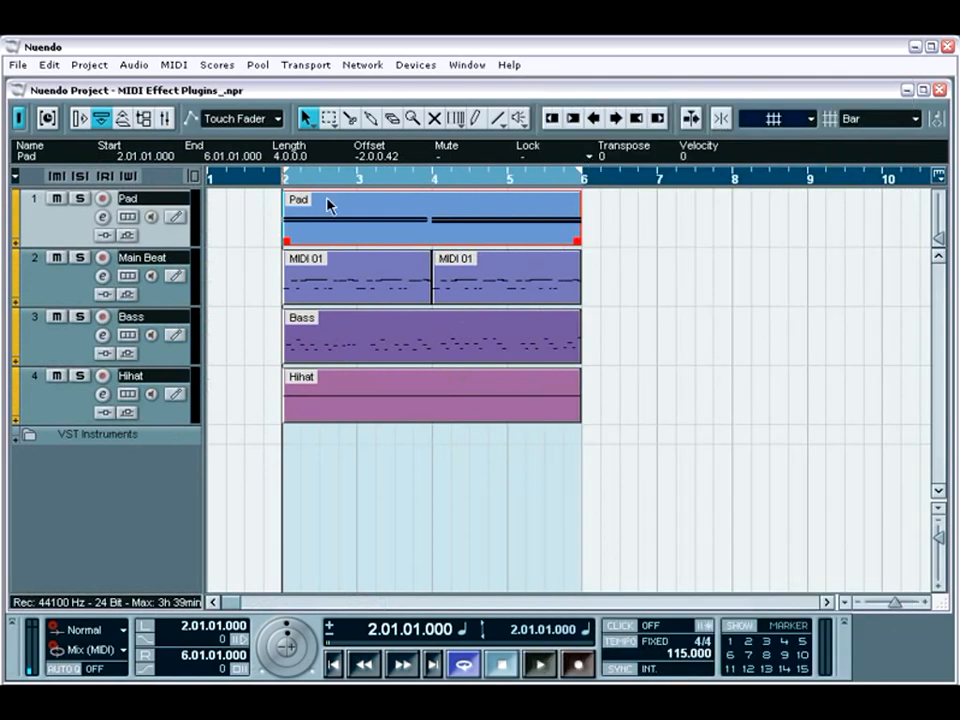
# Open the Pad track's MIDI channel settings, bypass its inserts and re-enable them, leaving the settings closed.
pyautogui.click(102, 218)
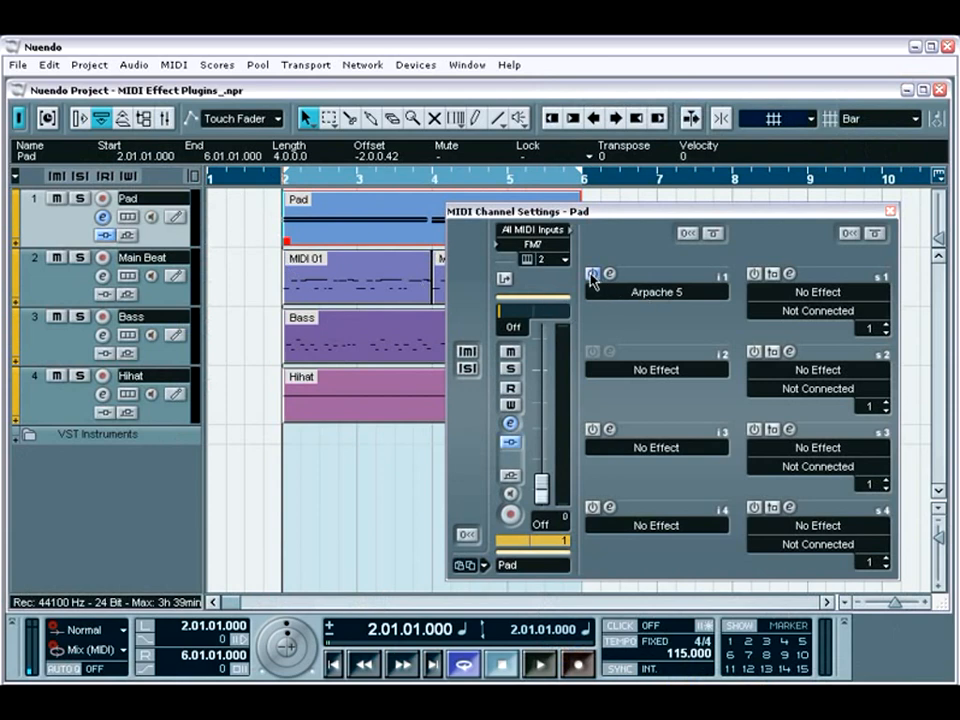
pyautogui.click(510, 442)
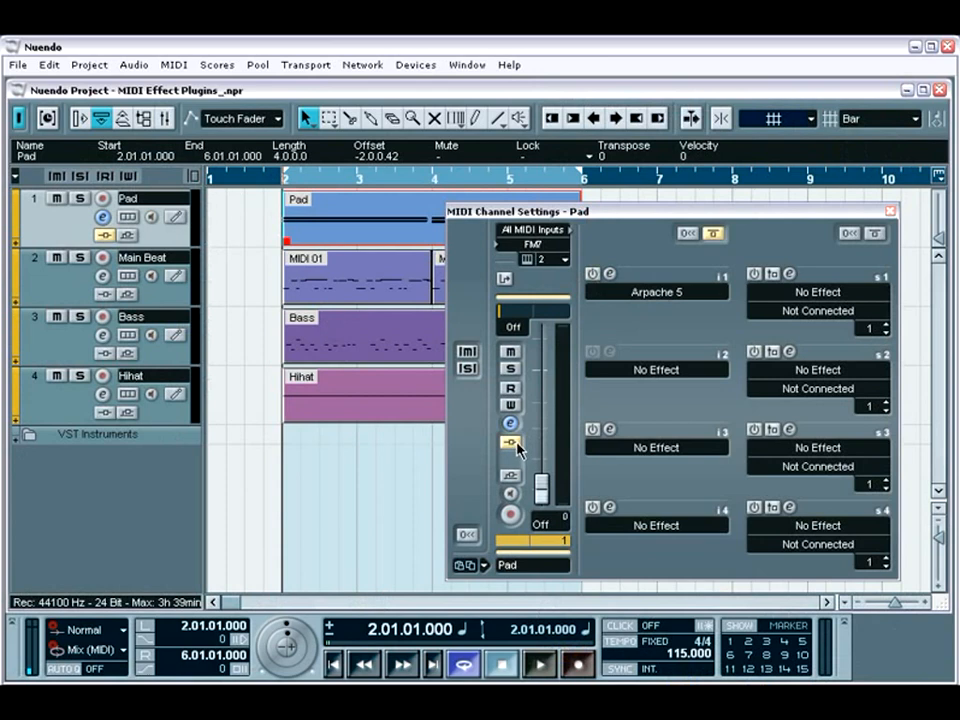
pyautogui.click(510, 442)
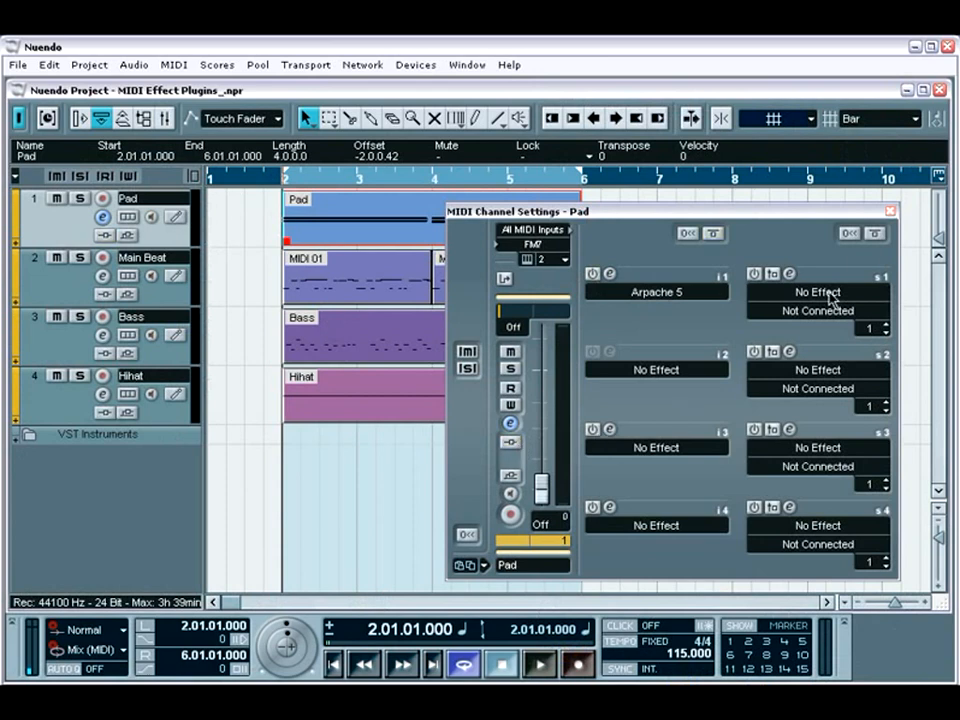
pyautogui.click(889, 213)
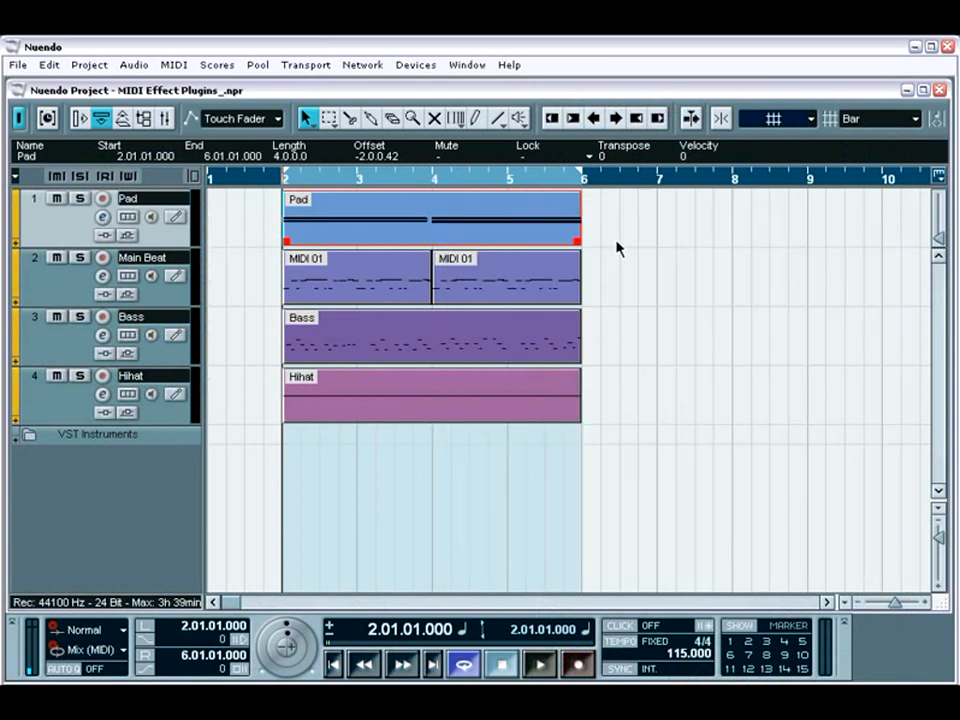
# Show the Pad track's sends in the inspector and examine the effects and output devices offered for the first send.
pyautogui.click(82, 120)
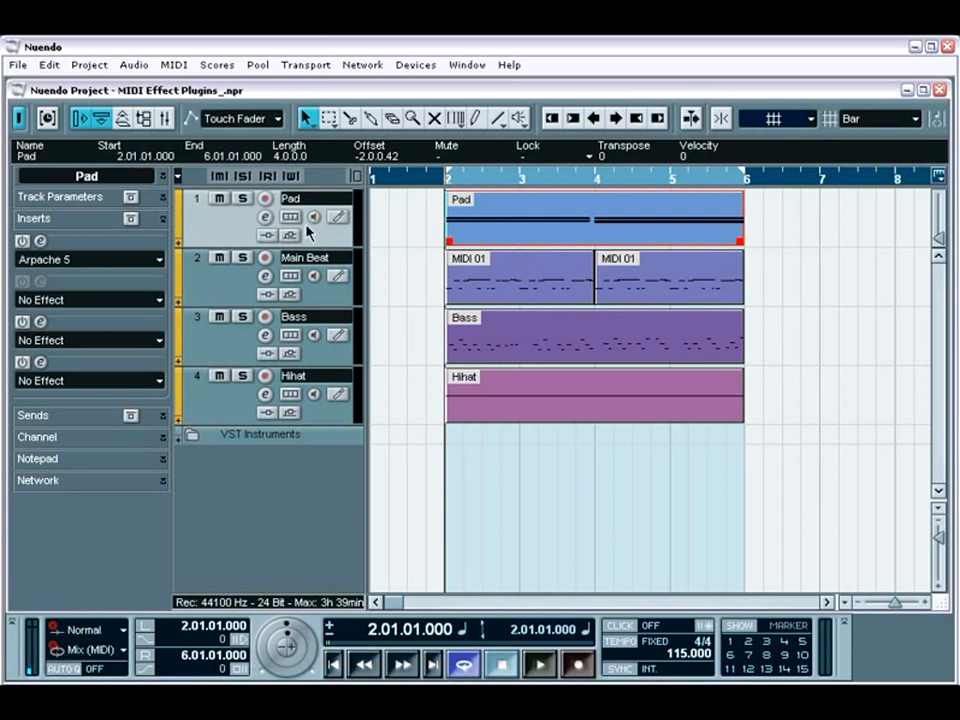
pyautogui.click(163, 415)
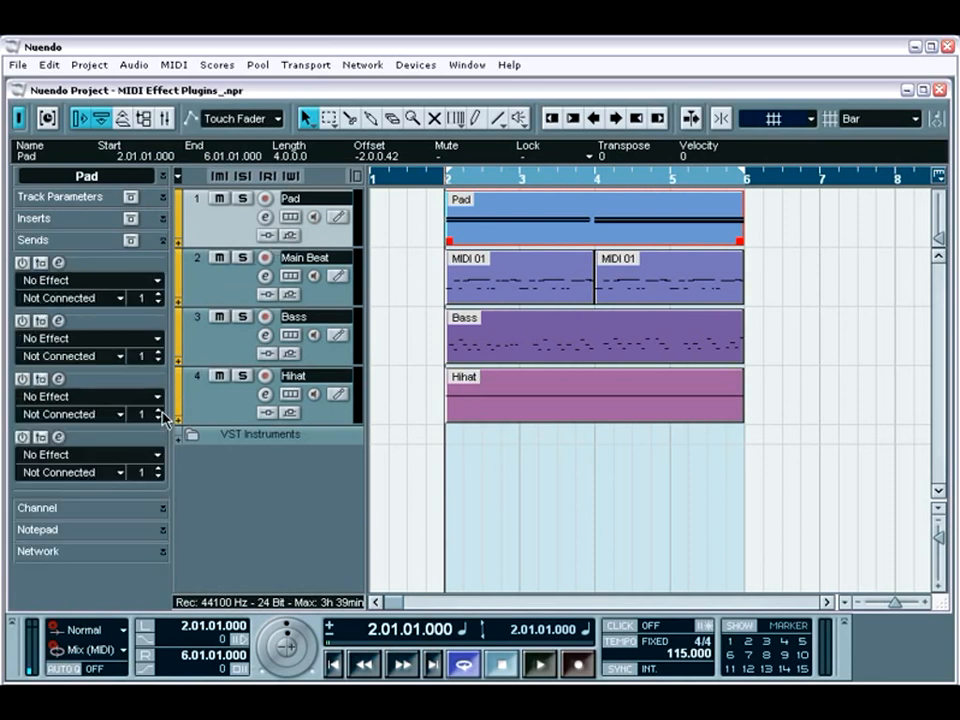
pyautogui.click(60, 281)
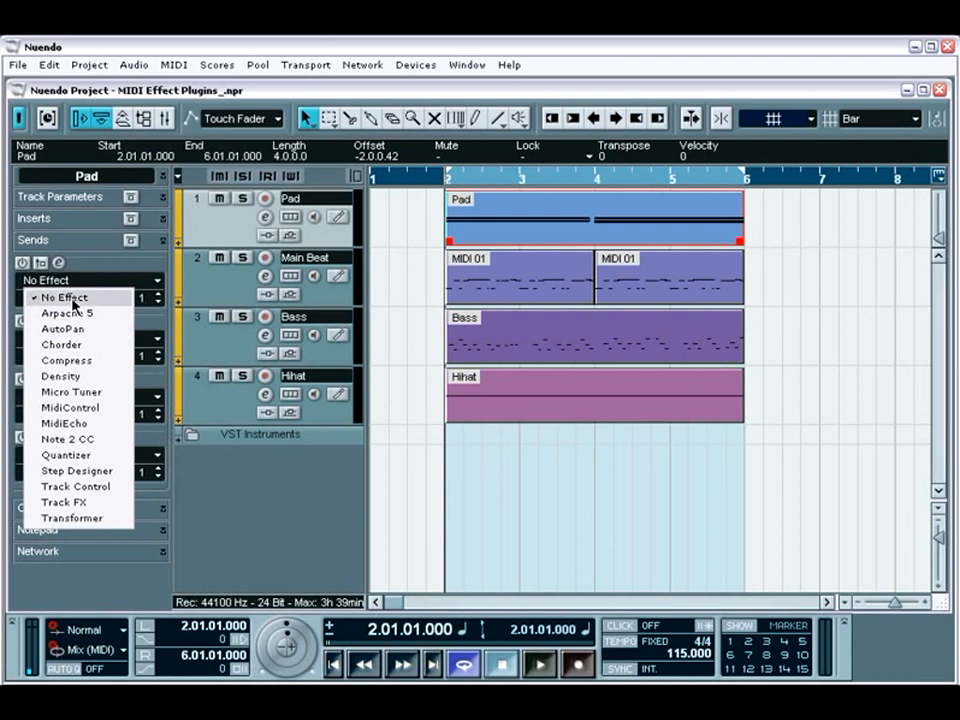
pyautogui.click(73, 299)
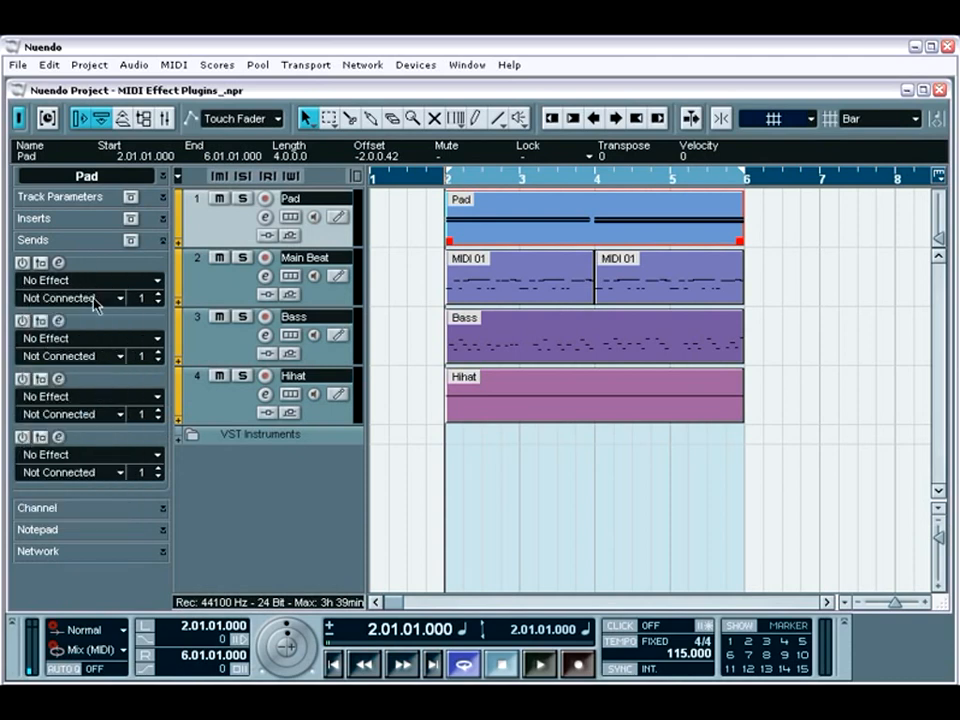
pyautogui.click(95, 299)
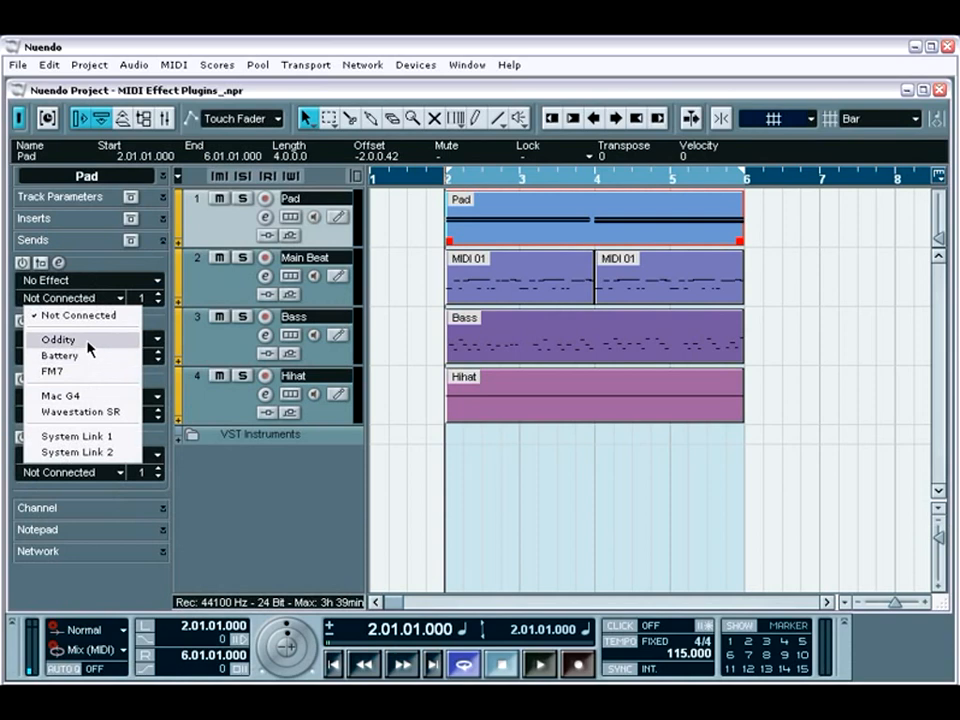
pyautogui.click(98, 275)
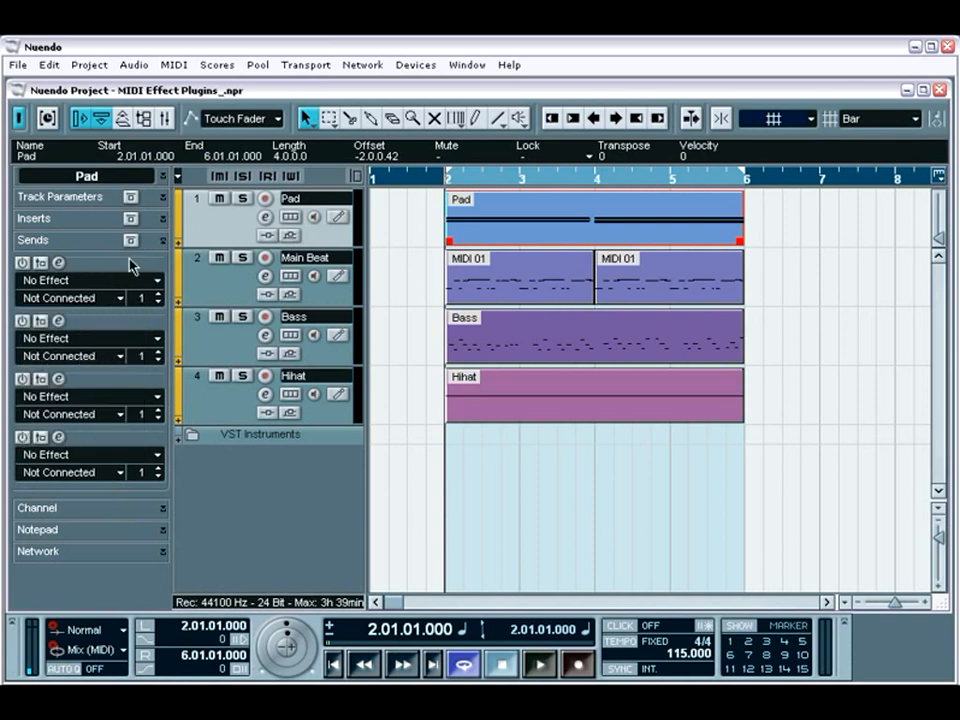
# Open the editor of the Pad track's Arpache 5 insert, move it clear of the tracks and audition the project without the effect.
pyautogui.click(163, 218)
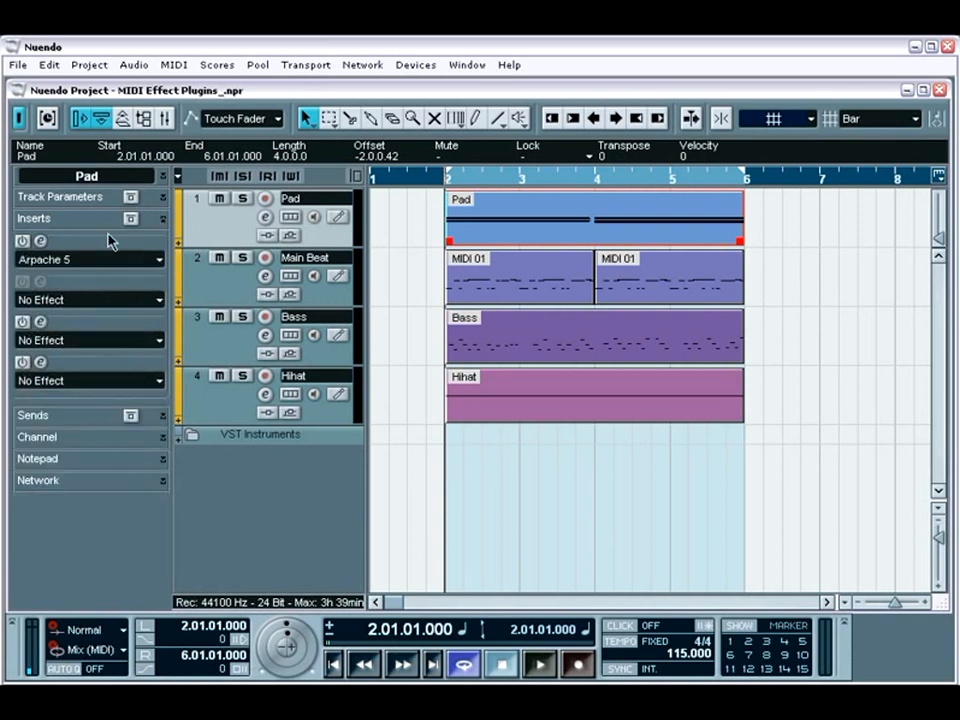
pyautogui.click(41, 241)
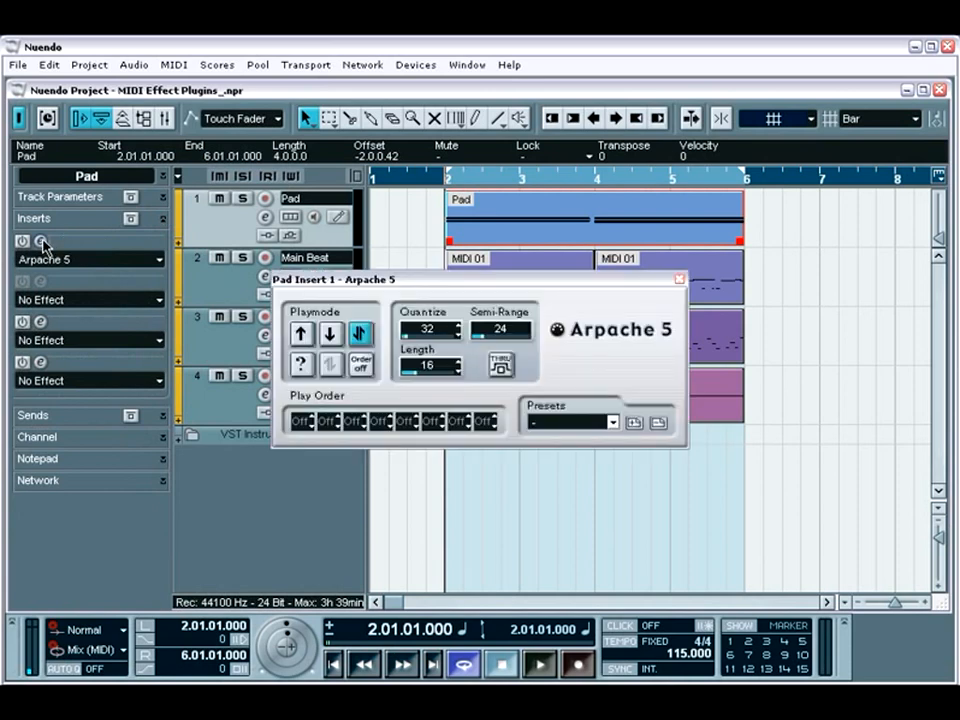
pyautogui.moveTo(306, 283); pyautogui.dragTo(528, 408)
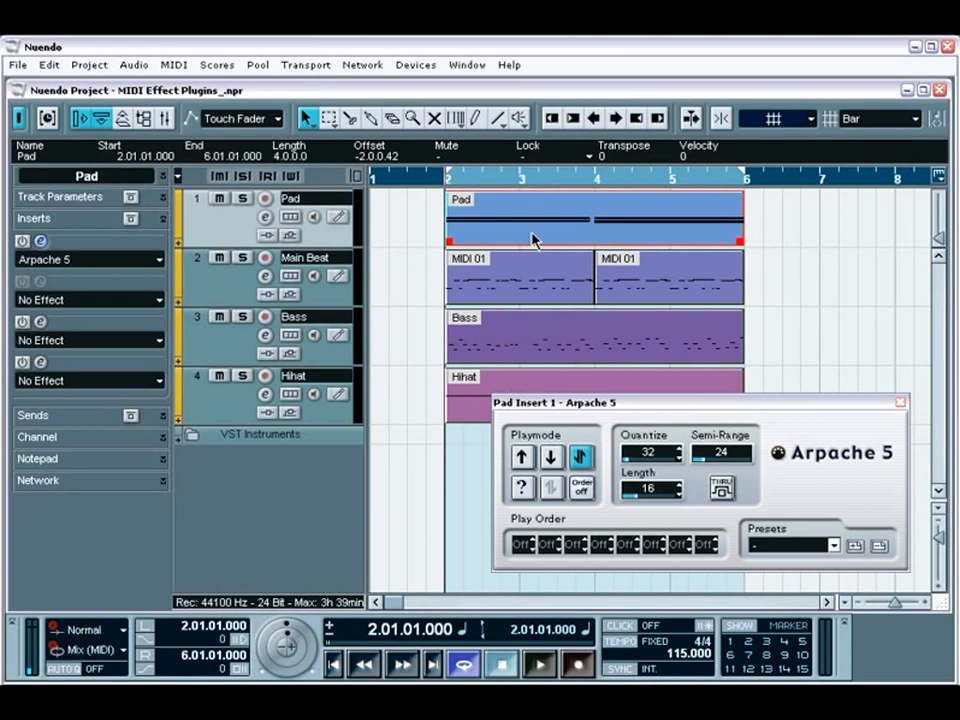
pyautogui.press('space')
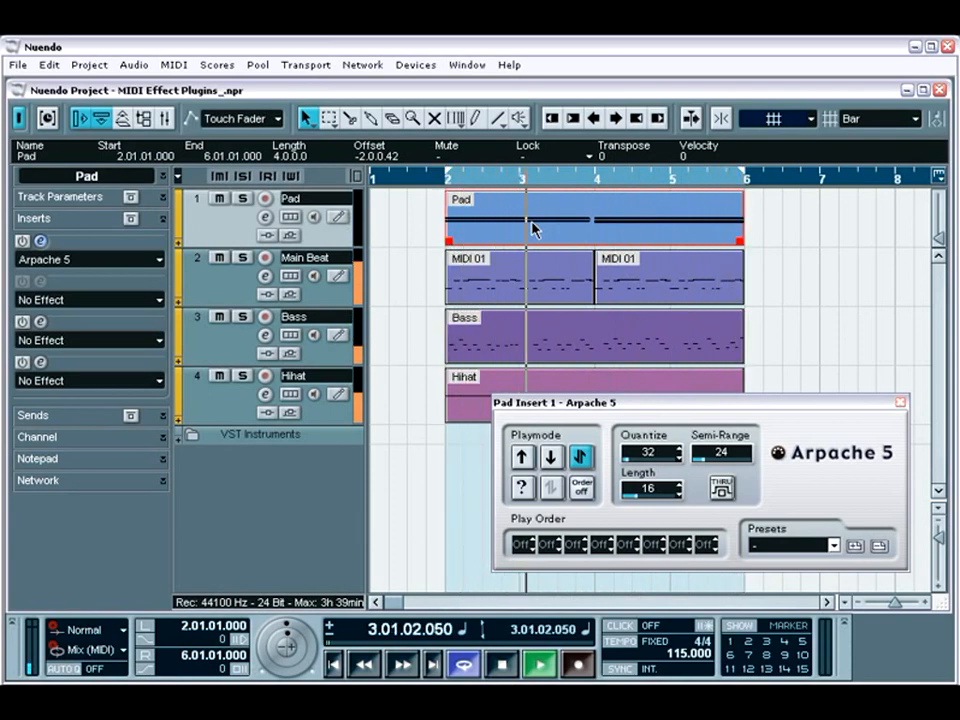
pyautogui.press('space')
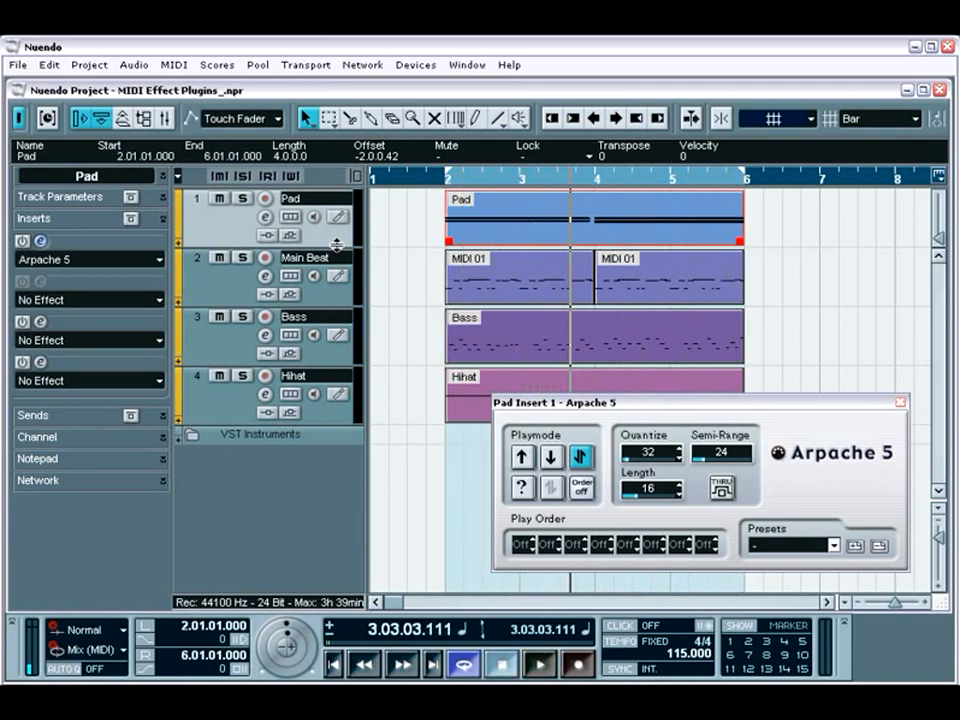
# Activate the Pad track's Arpache 5 insert and set it to the random play mode with Quantize 16.
pyautogui.click(22, 241)
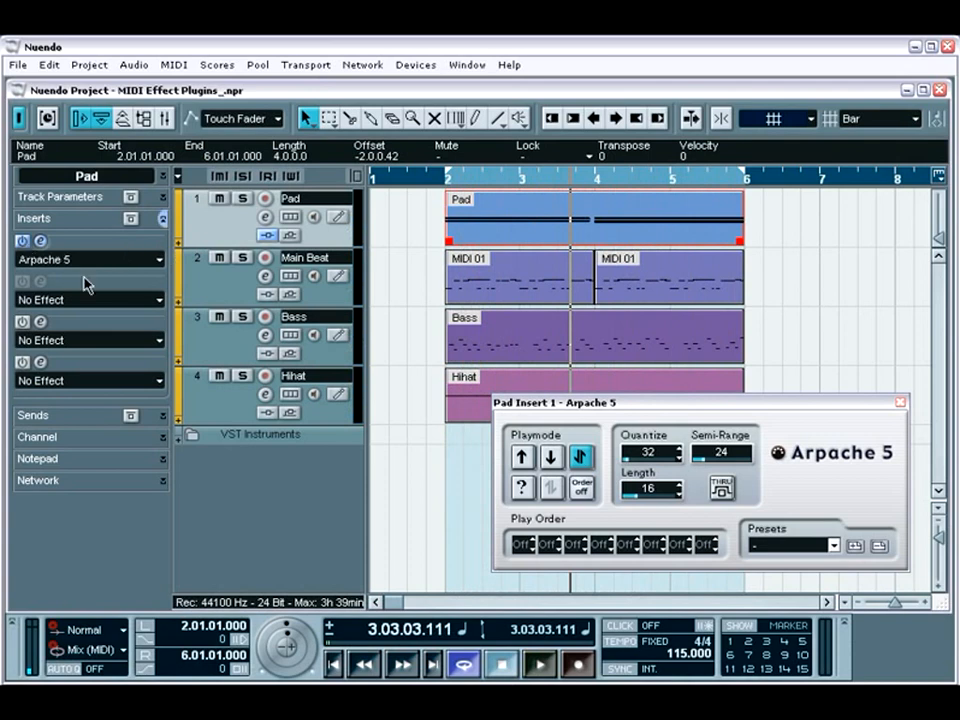
pyautogui.click(521, 489)
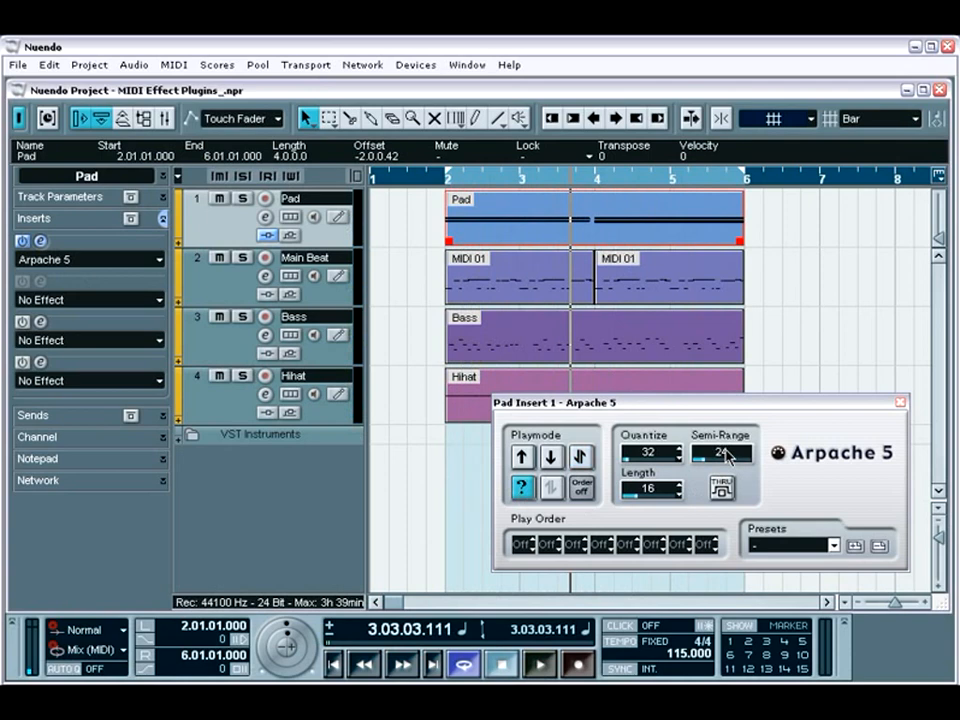
pyautogui.write('16')
pyautogui.press('Return')
# Play the project from the start of the loop to audition the random arpeggio.
pyautogui.press('space')
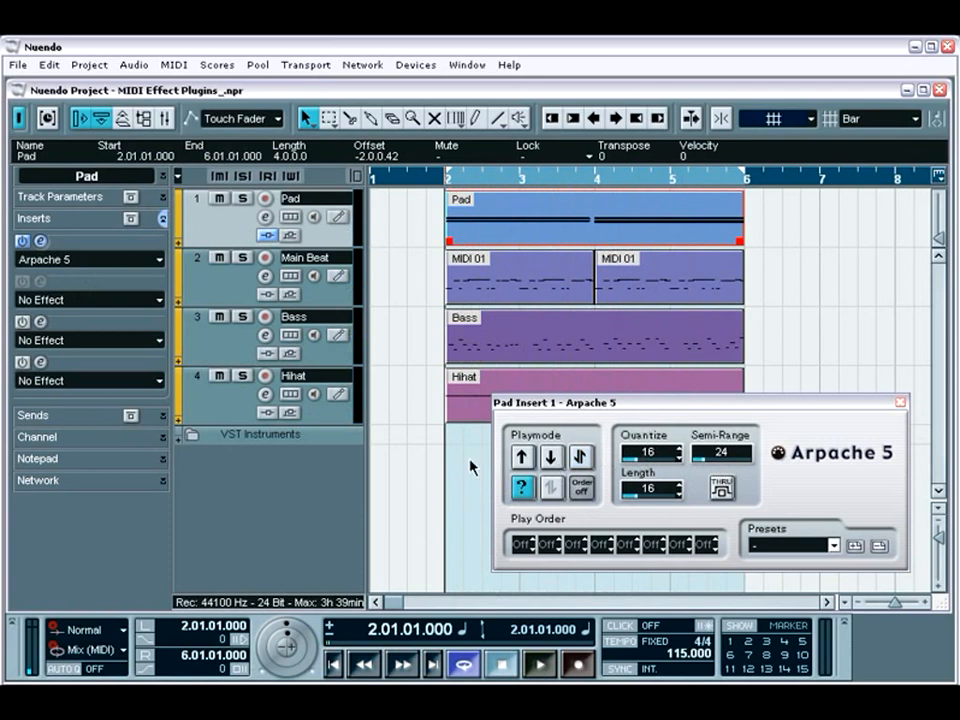
pyautogui.press('space')
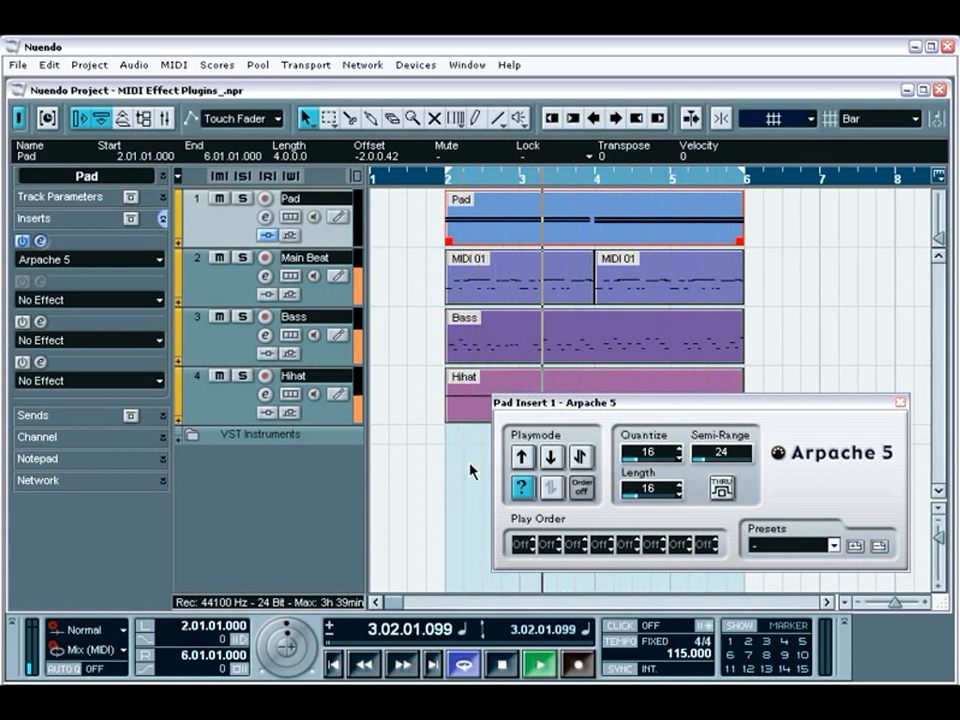
pyautogui.press('space')
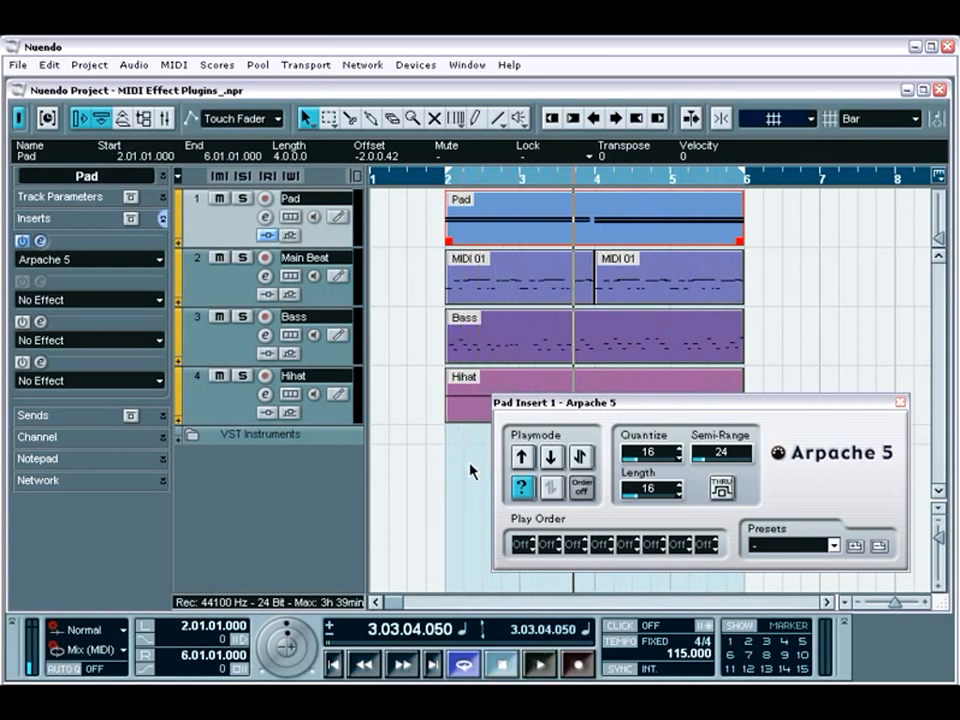
# Set Arpache 5 to Quantize 32 with the up-and-down play mode, audition the project and close the effect's editor.
pyautogui.click(645, 454)
pyautogui.write('32')
pyautogui.press('Return')
pyautogui.click(580, 457)
pyautogui.press('space')
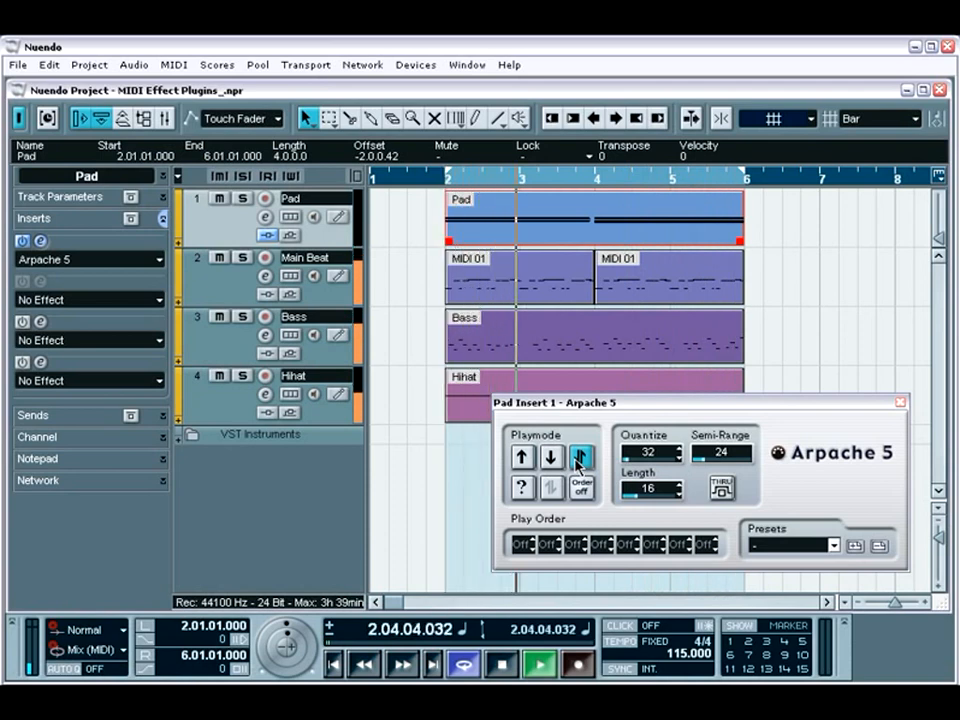
pyautogui.press('space')
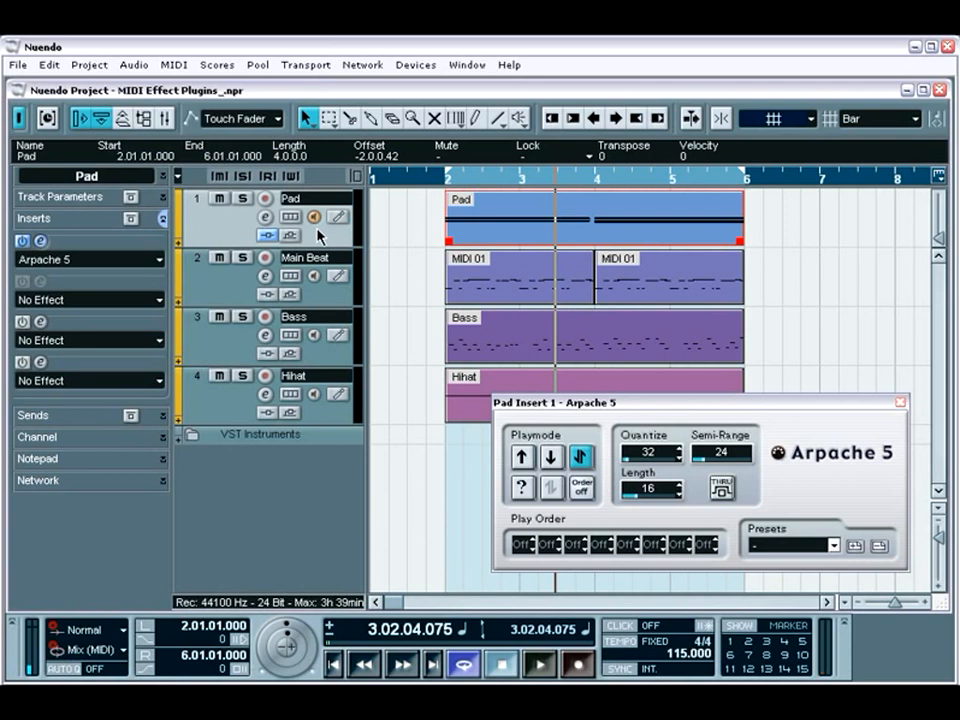
pyautogui.click(900, 402)
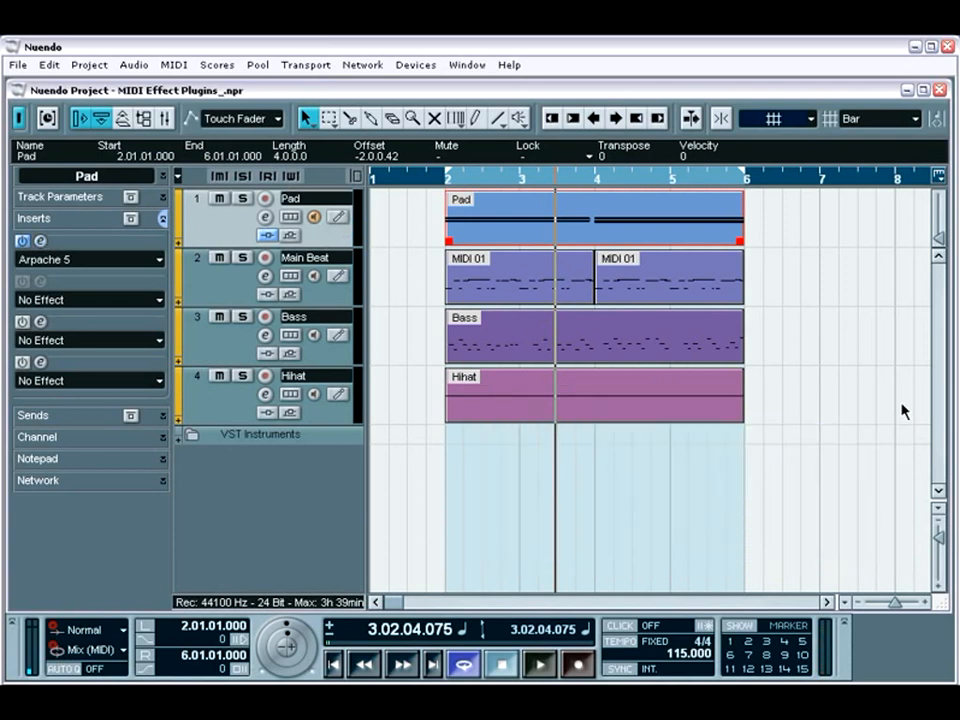
pyautogui.press('space')
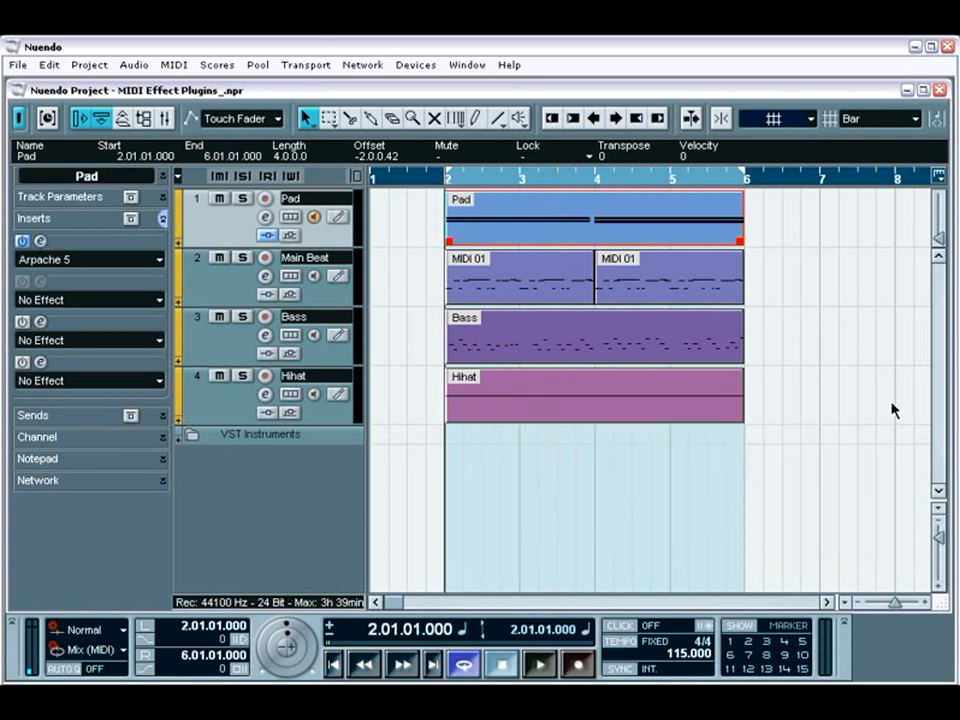
# Add Step Designer to the Pad track's second insert slot and load its "Space Arpeggiat..." preset.
pyautogui.click(75, 300)
pyautogui.click(100, 491)
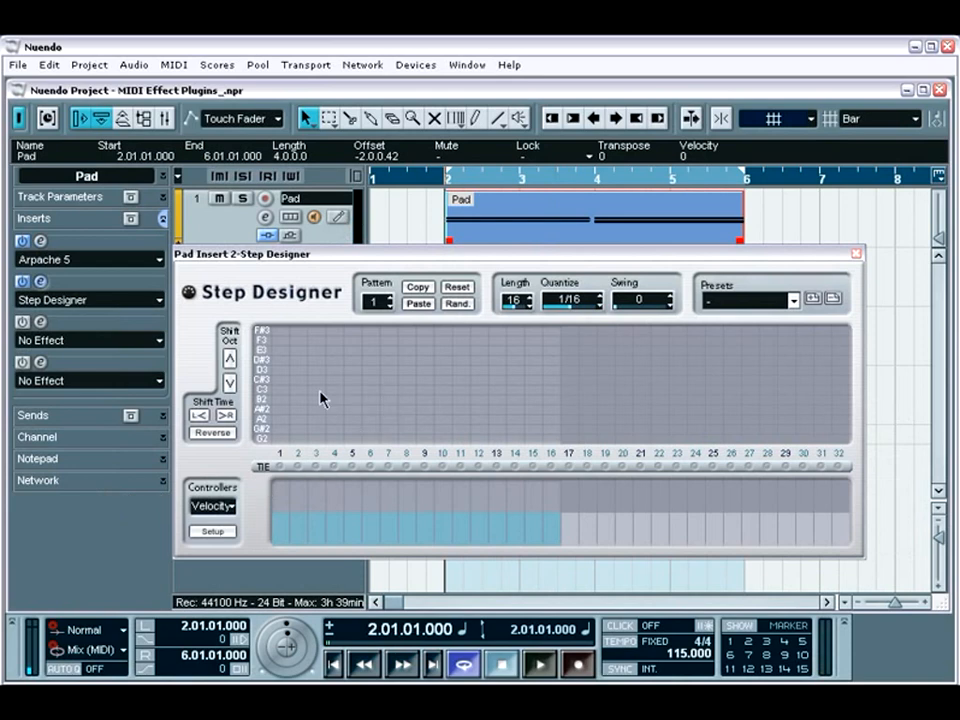
pyautogui.click(793, 300)
pyautogui.click(795, 335)
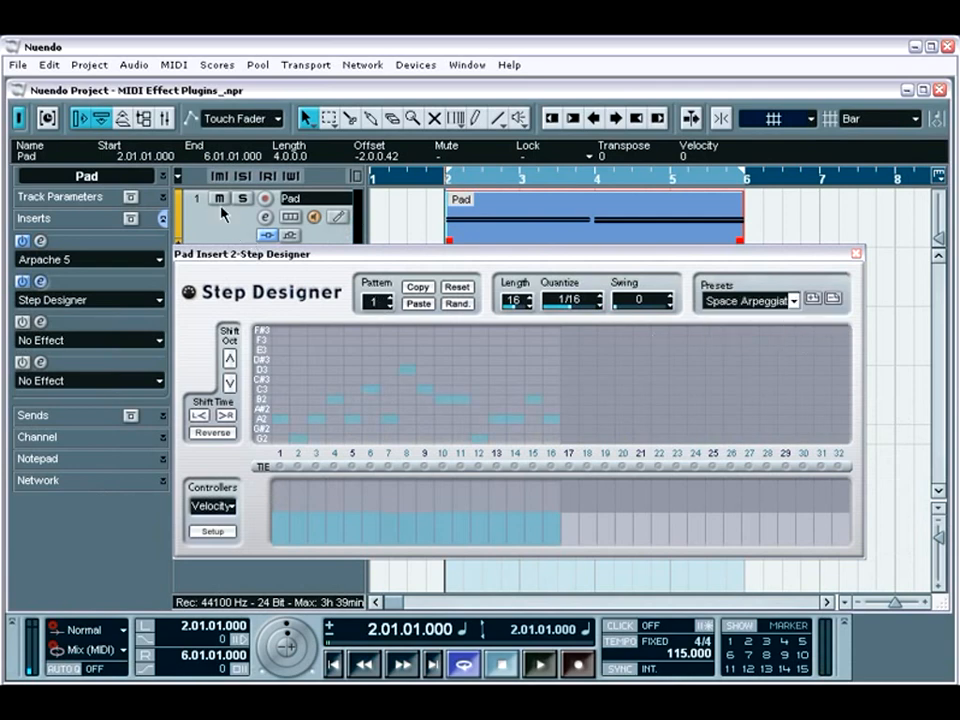
# Play the project with the Pad track muted and move Step Designer's notes at steps 4 and 6 to A2 and step 13 to B2.
pyautogui.press('space')
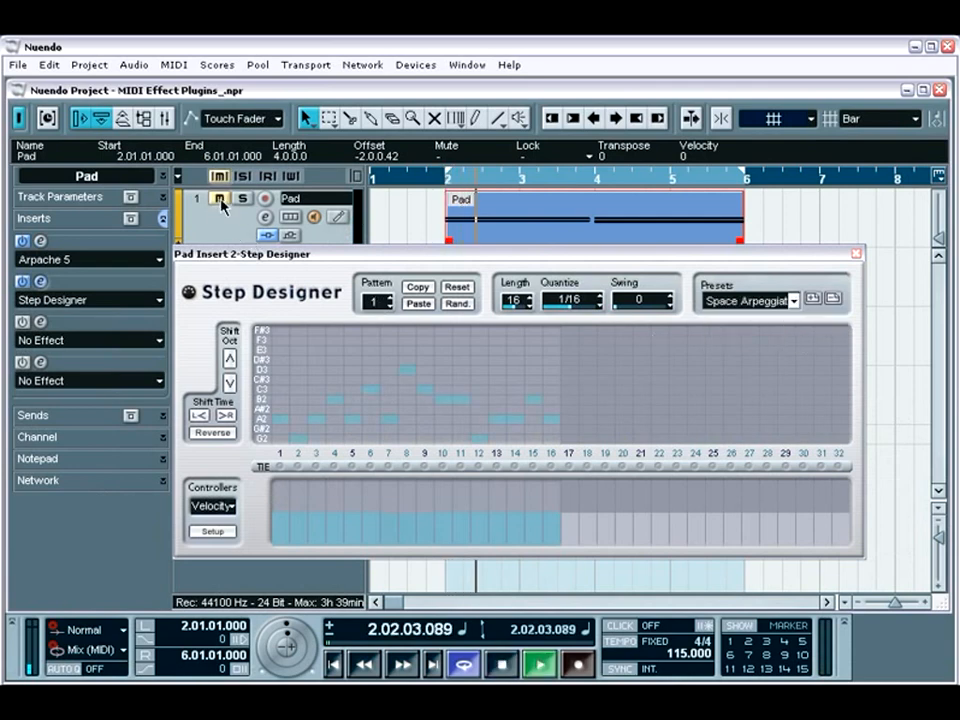
pyautogui.click(222, 201)
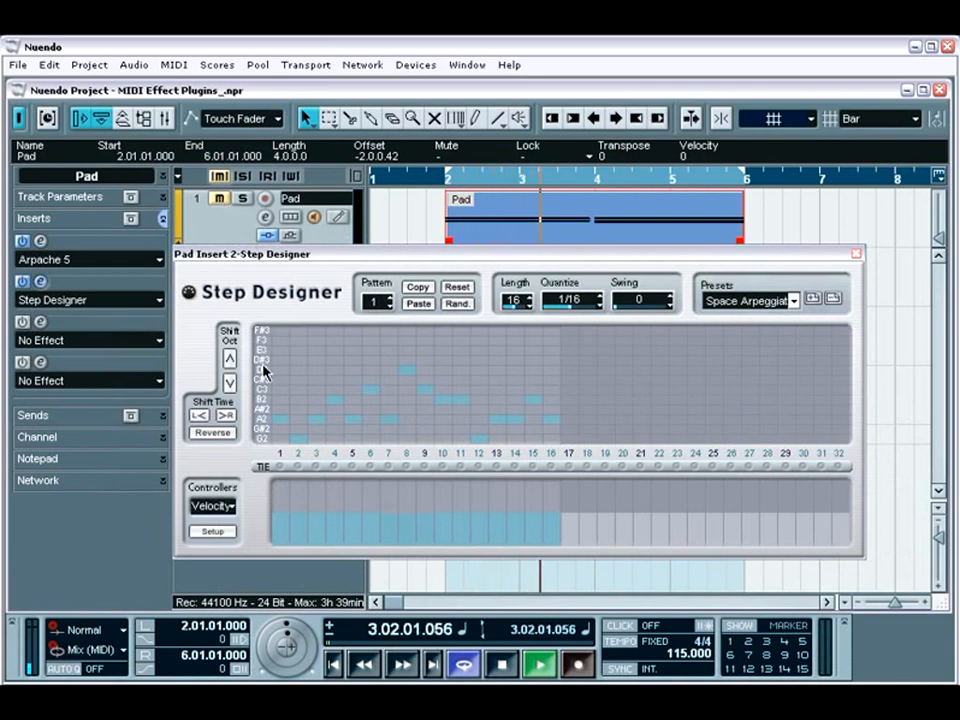
pyautogui.moveTo(262, 368); pyautogui.dragTo(262, 347)
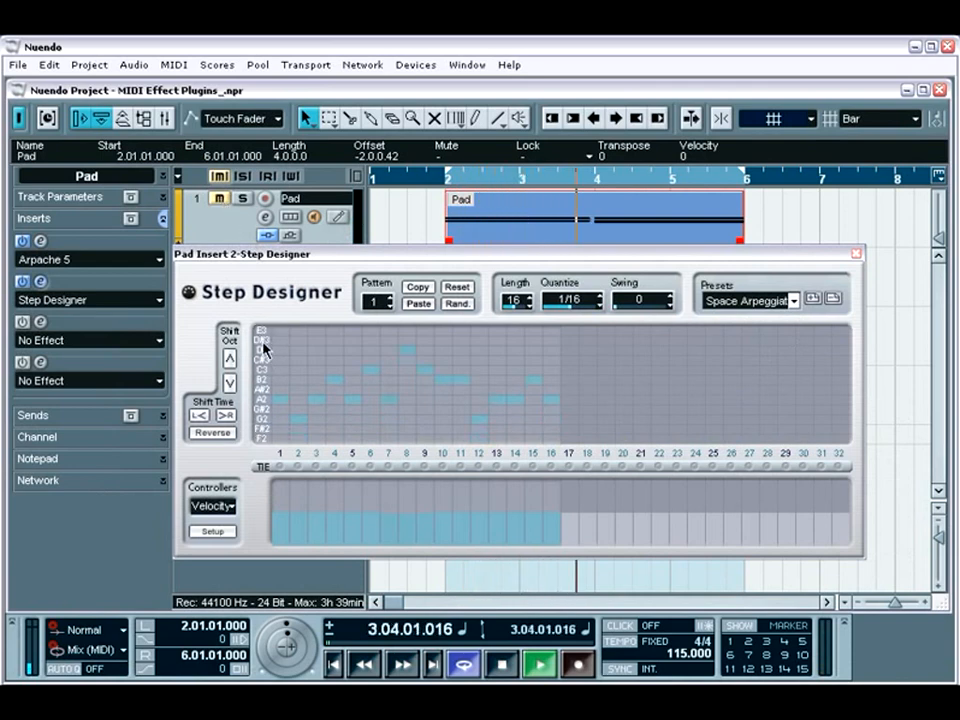
pyautogui.click(337, 399)
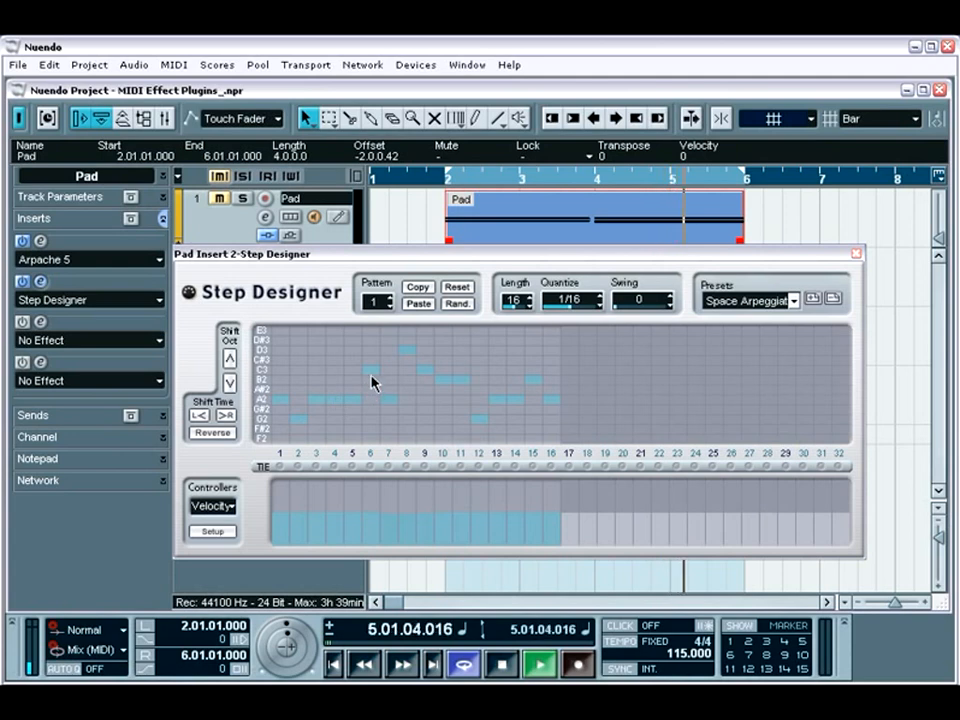
pyautogui.click(370, 399)
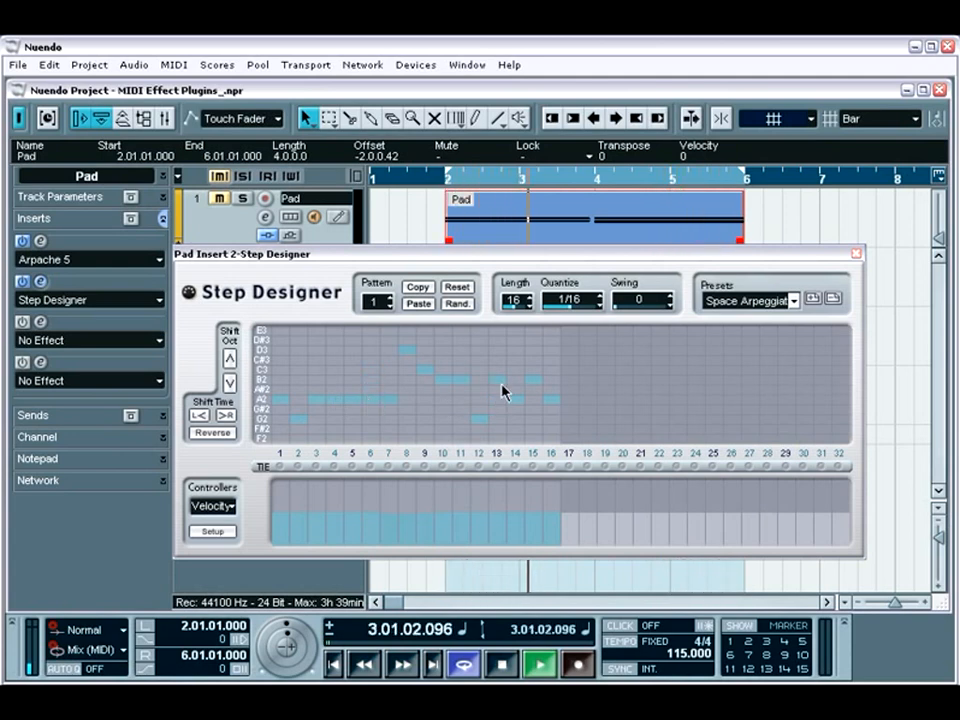
pyautogui.click(503, 381)
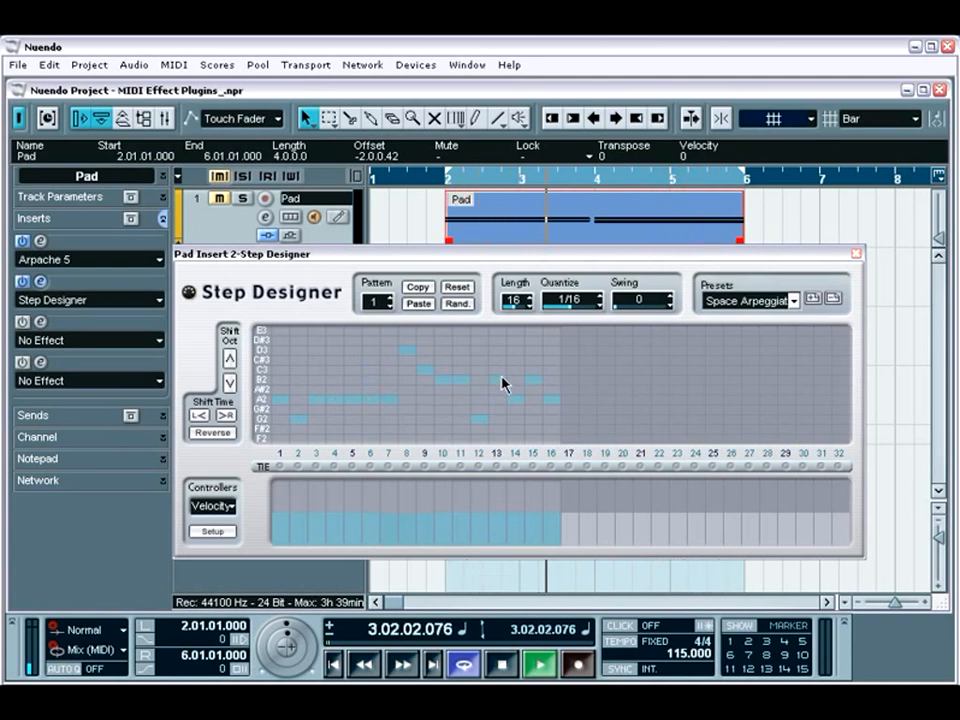
# Switch Step Designer's controller lane to Brightness and raise the values at steps 3 to 6, 12 and 14.
pyautogui.click(213, 506)
pyautogui.click(230, 571)
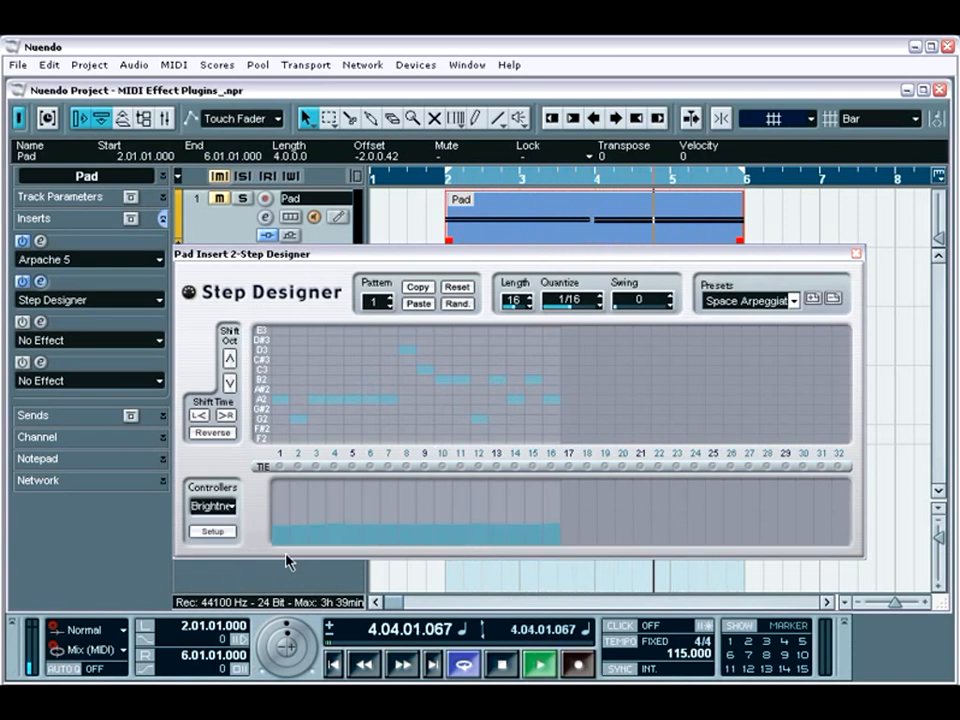
pyautogui.click(317, 504)
pyautogui.moveTo(335, 521); pyautogui.dragTo(373, 521)
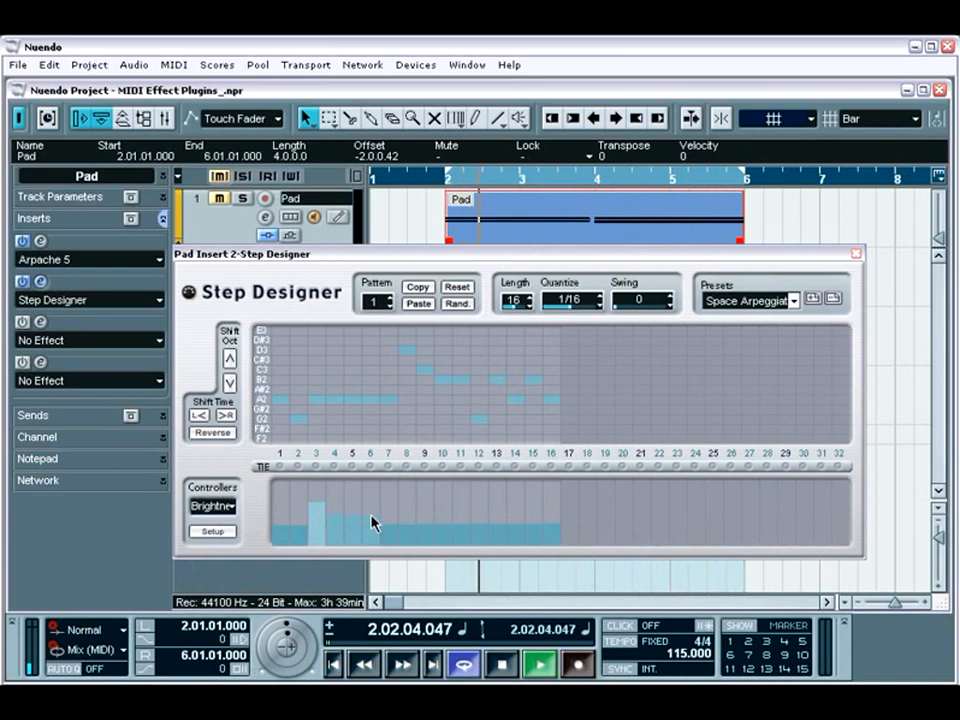
pyautogui.click(484, 505)
pyautogui.click(516, 513)
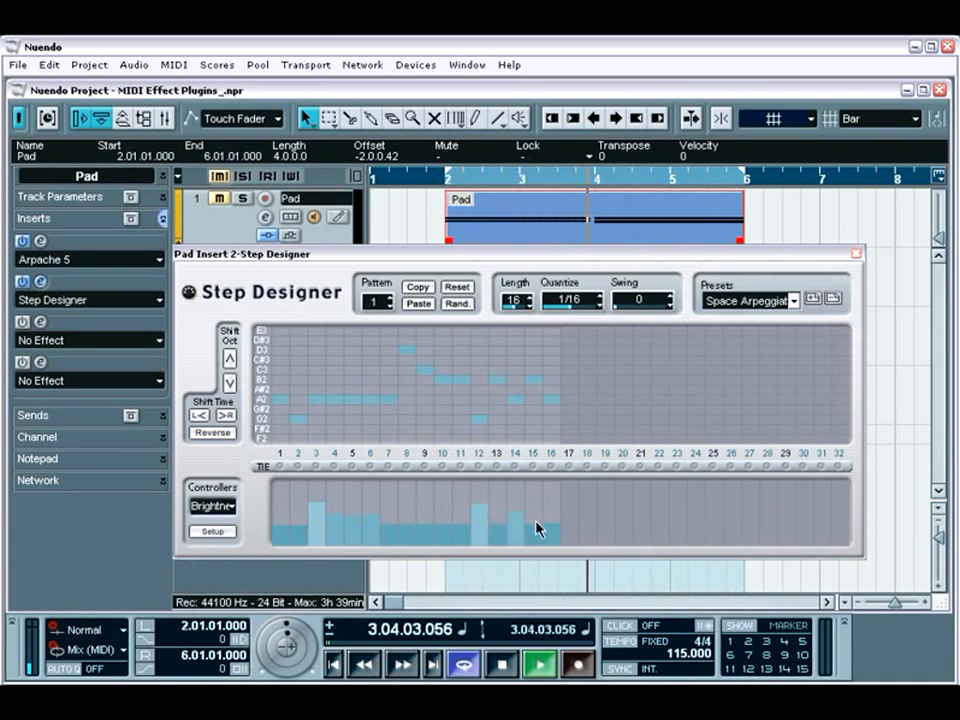
# Raise the Brightness values at steps 15 and 14 during playback, stop the project and close the Step Designer editor.
pyautogui.click(537, 502)
pyautogui.click(537, 510)
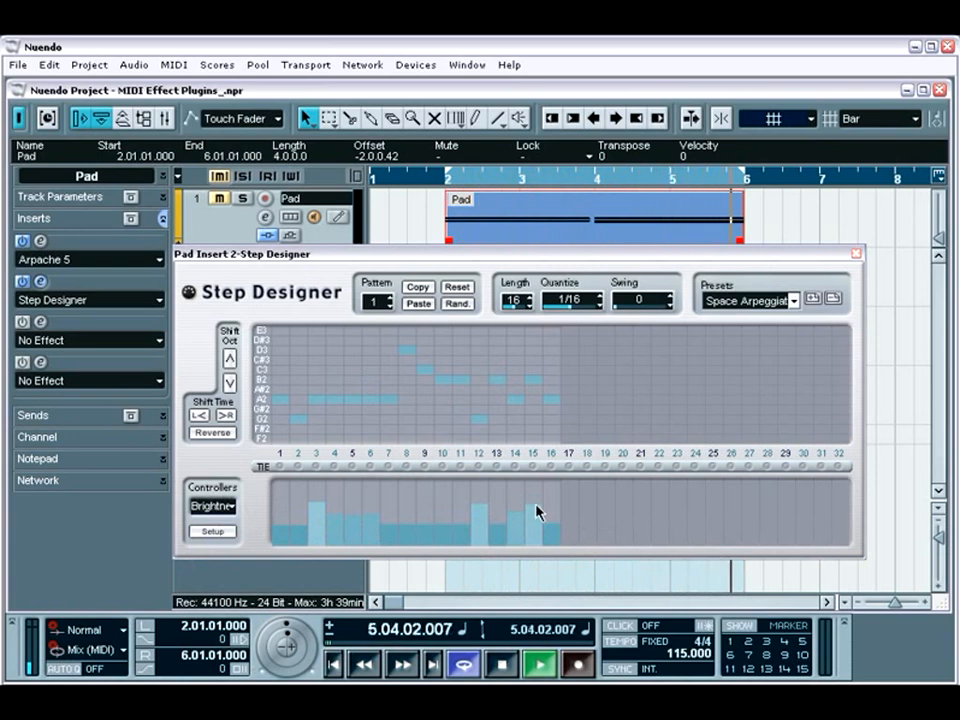
pyautogui.click(535, 514)
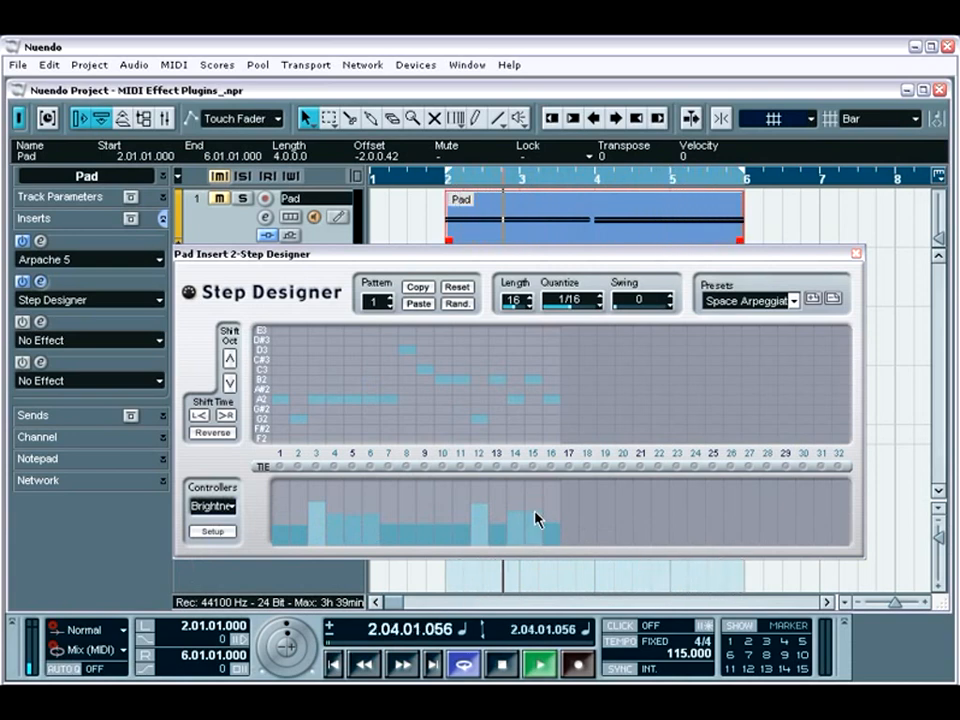
pyautogui.click(518, 506)
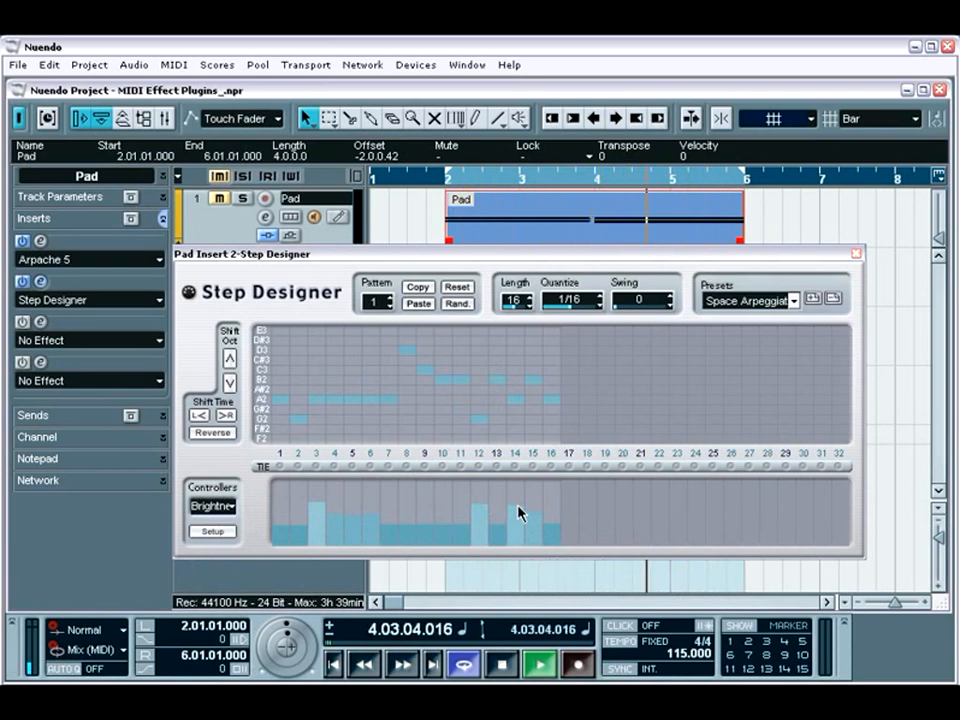
pyautogui.press('space')
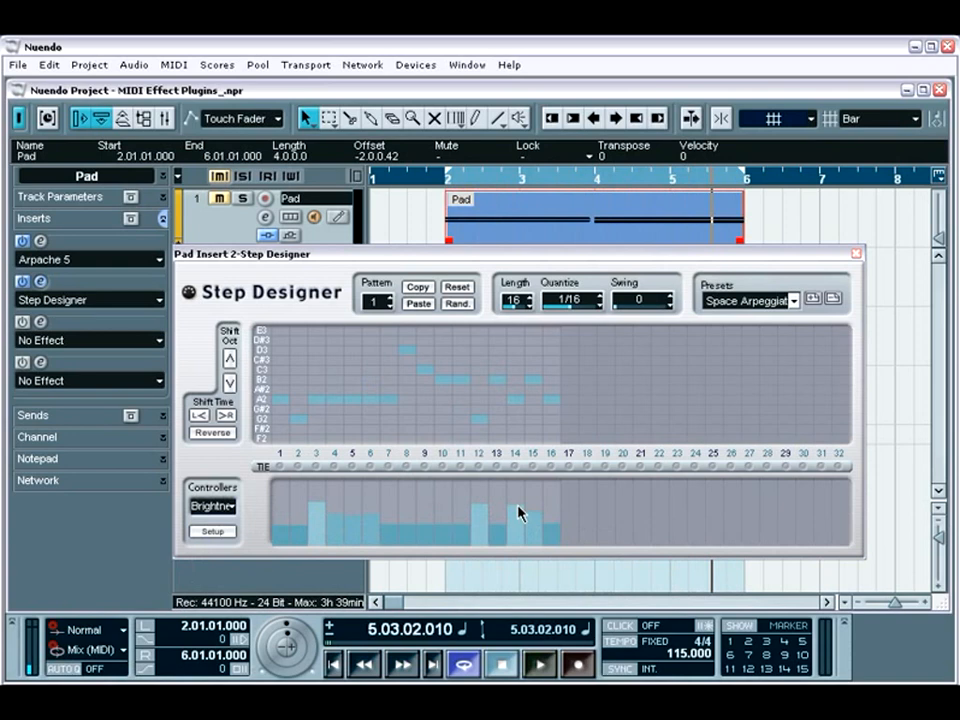
pyautogui.click(518, 506)
pyautogui.click(856, 254)
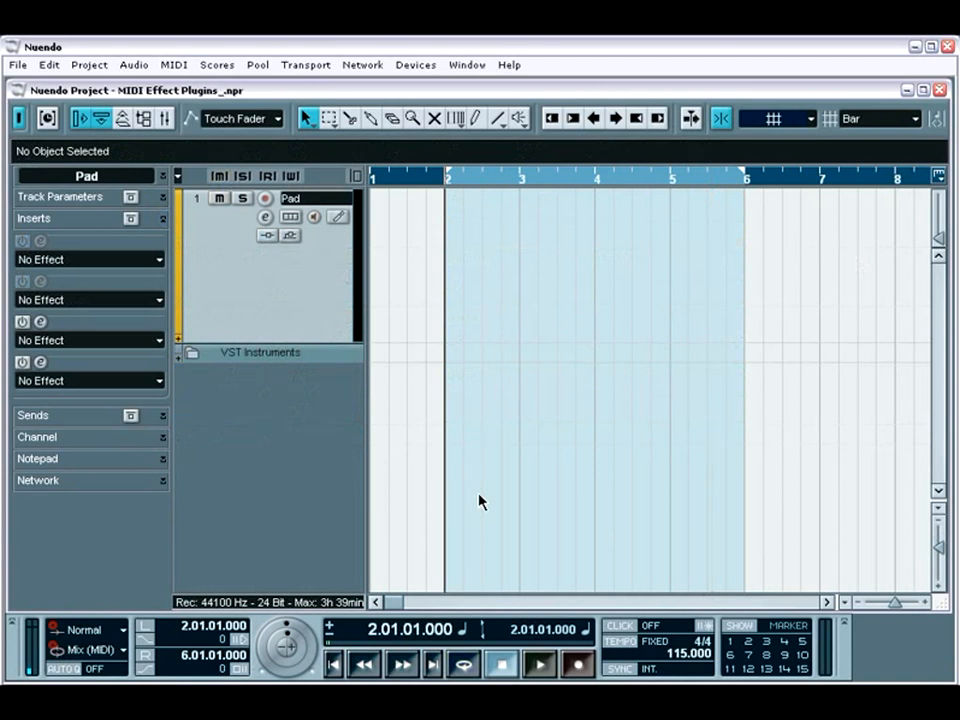
# Add Step Designer to the Pad track's first insert slot, load the "Simple Sequence" preset and close its editor.
pyautogui.click(71, 260)
pyautogui.click(72, 450)
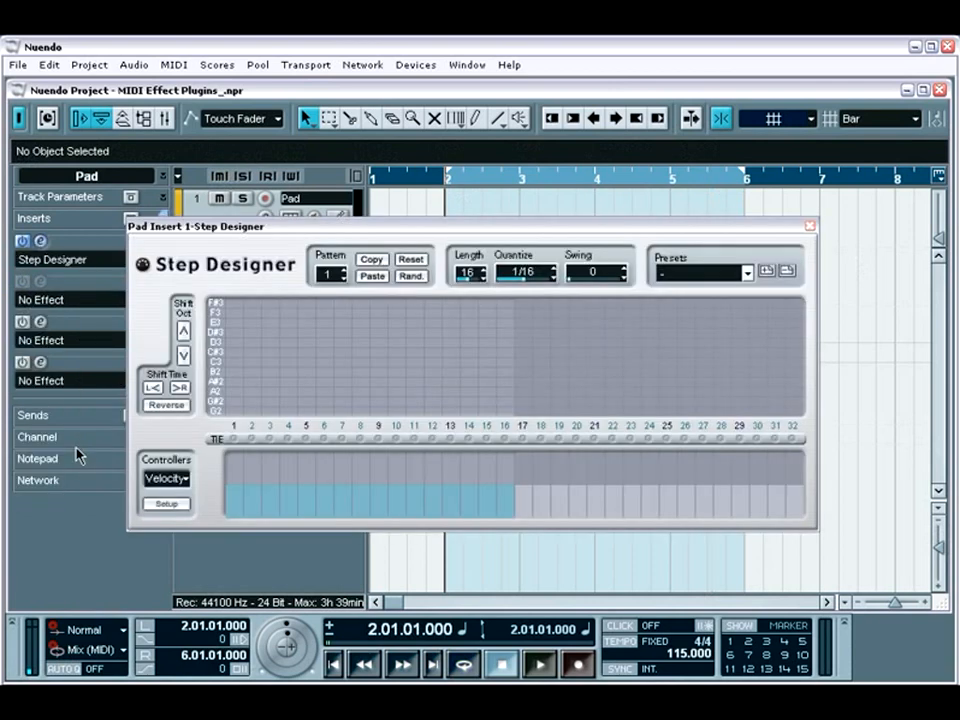
pyautogui.click(746, 273)
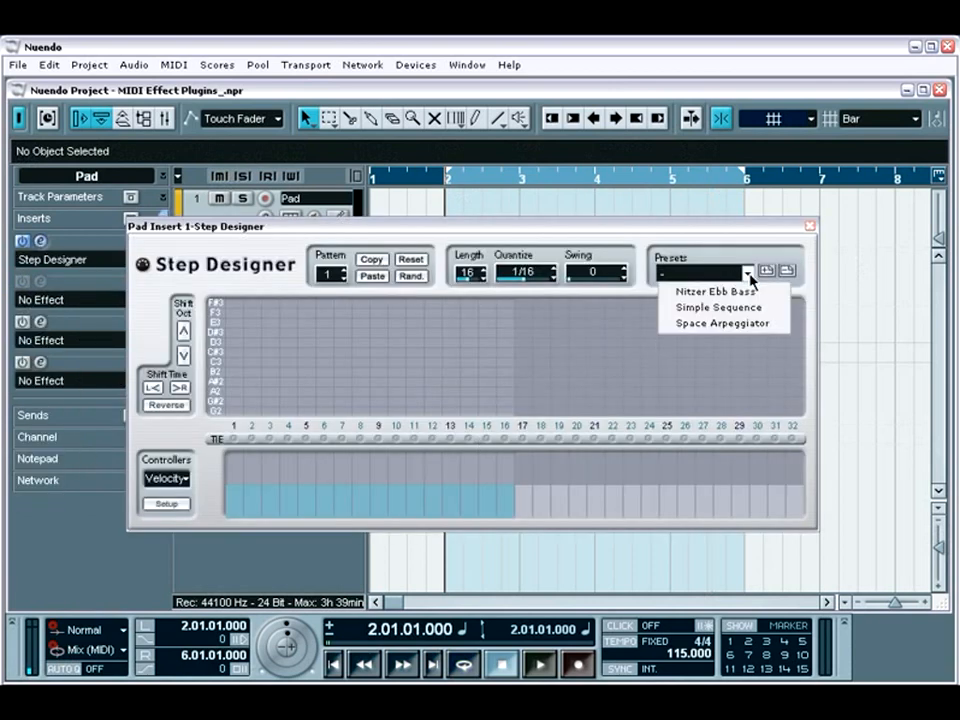
pyautogui.click(752, 312)
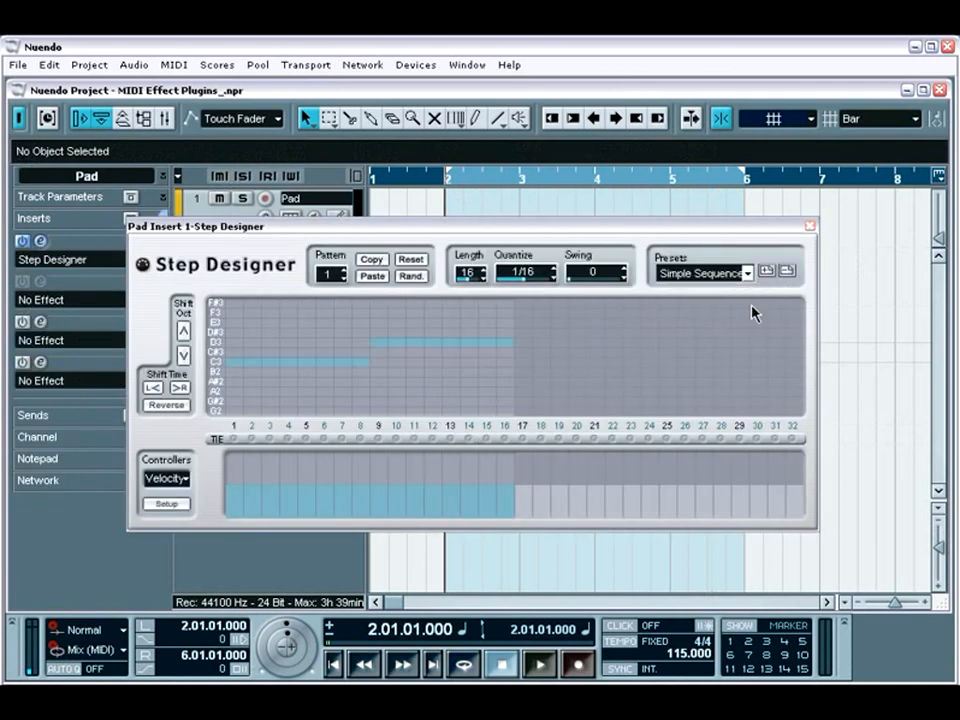
pyautogui.click(810, 226)
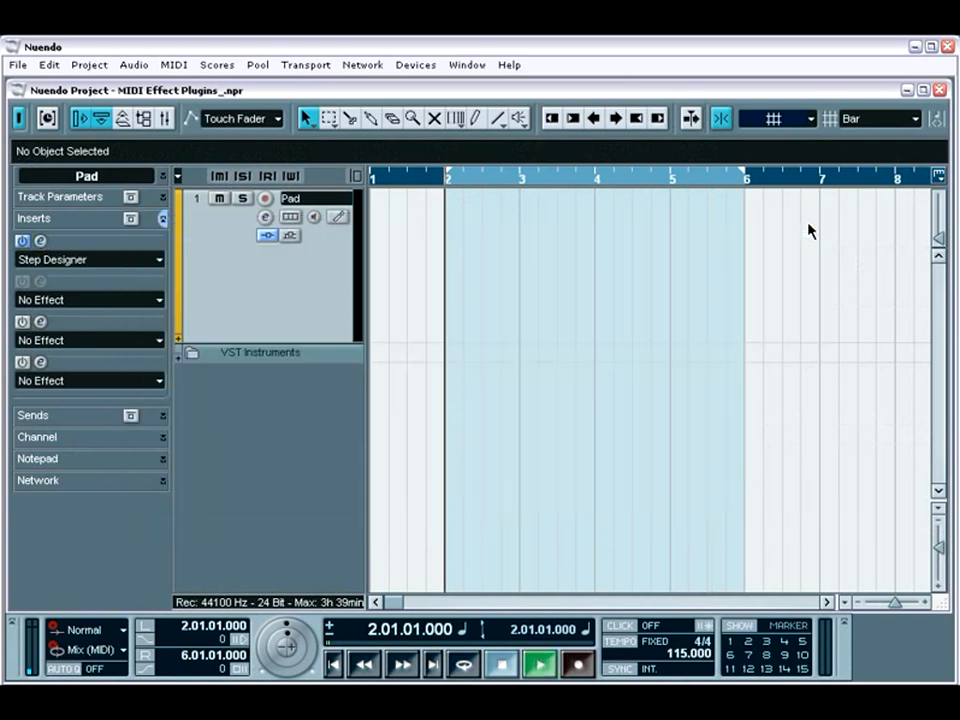
# Audition the Step Designer sequence on the empty Pad track and return to the start of the loop.
pyautogui.press('space')
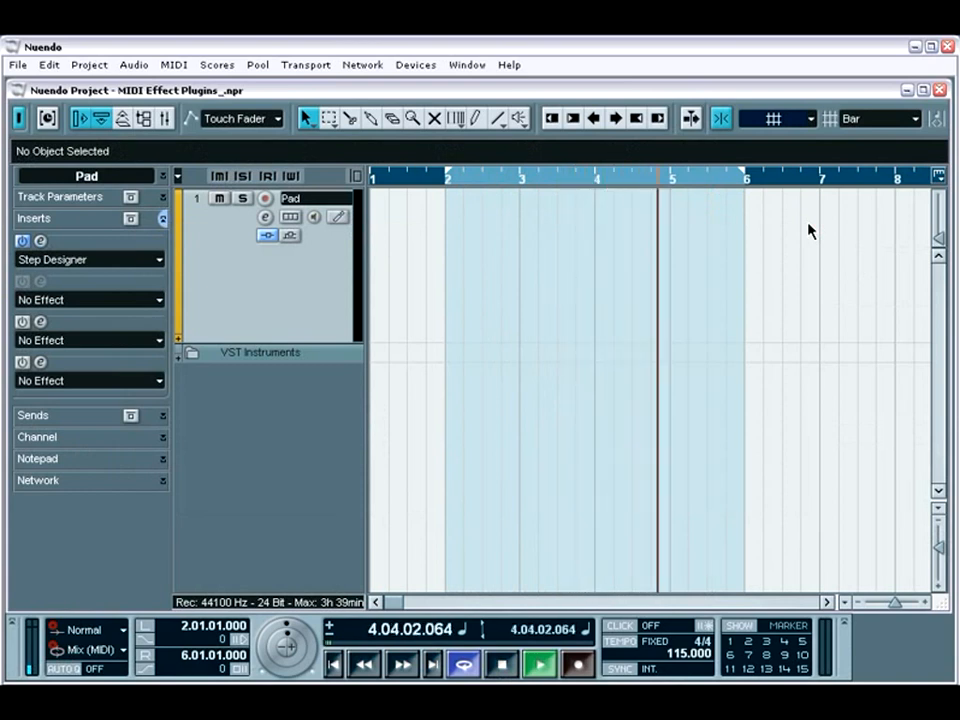
pyautogui.press('space')
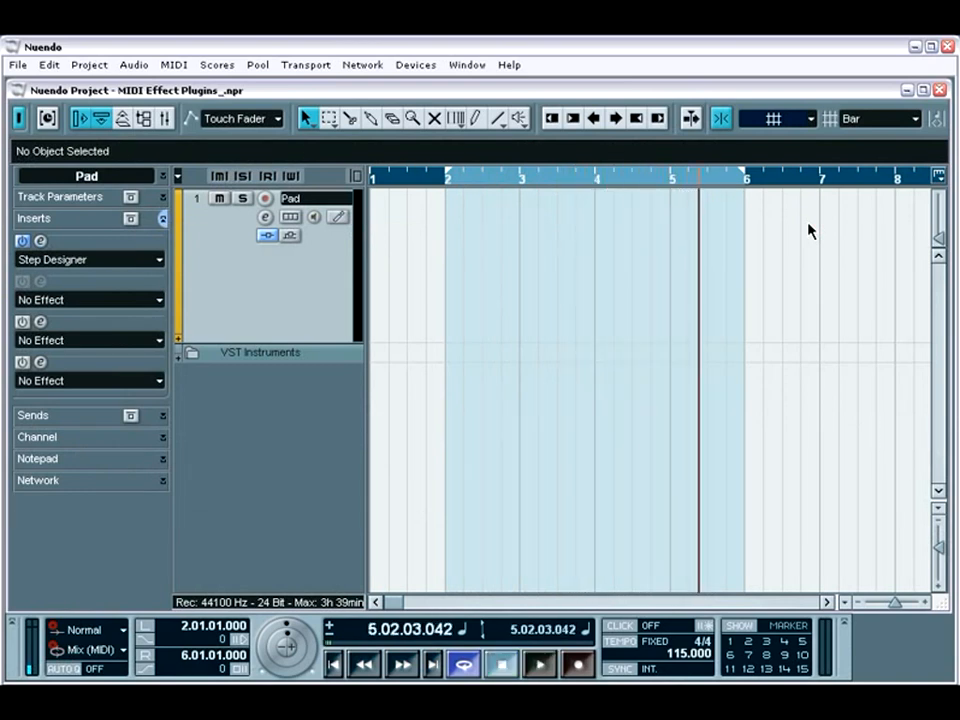
pyautogui.press('KP_1')
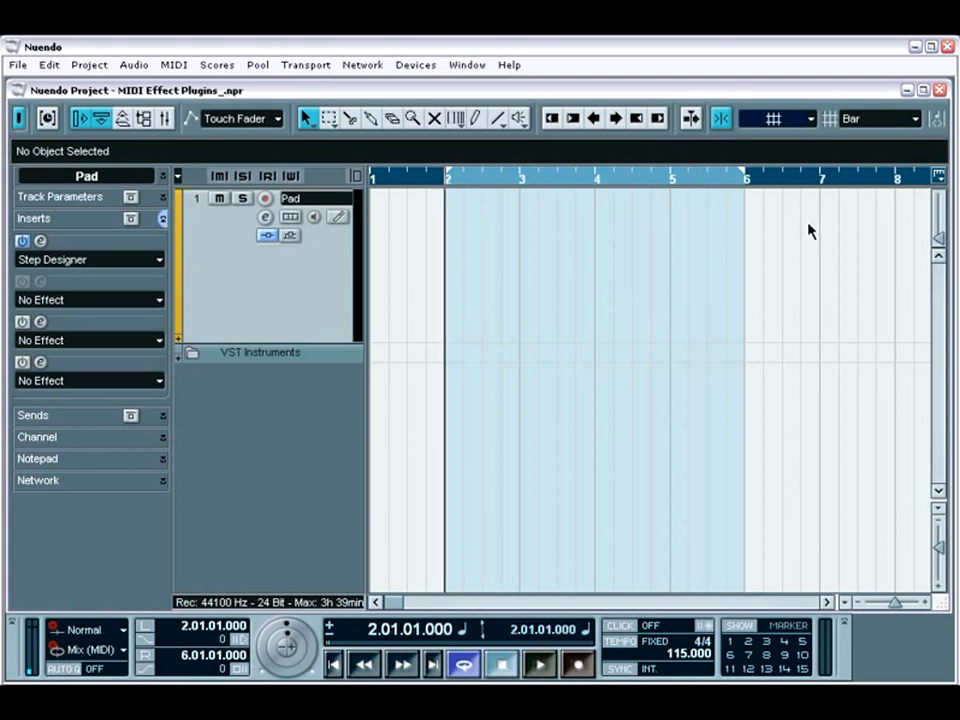
# Add Chorder to the Pad track's second insert slot and build a five-note chord on trigger note C3 in Normal mode.
pyautogui.click(157, 301)
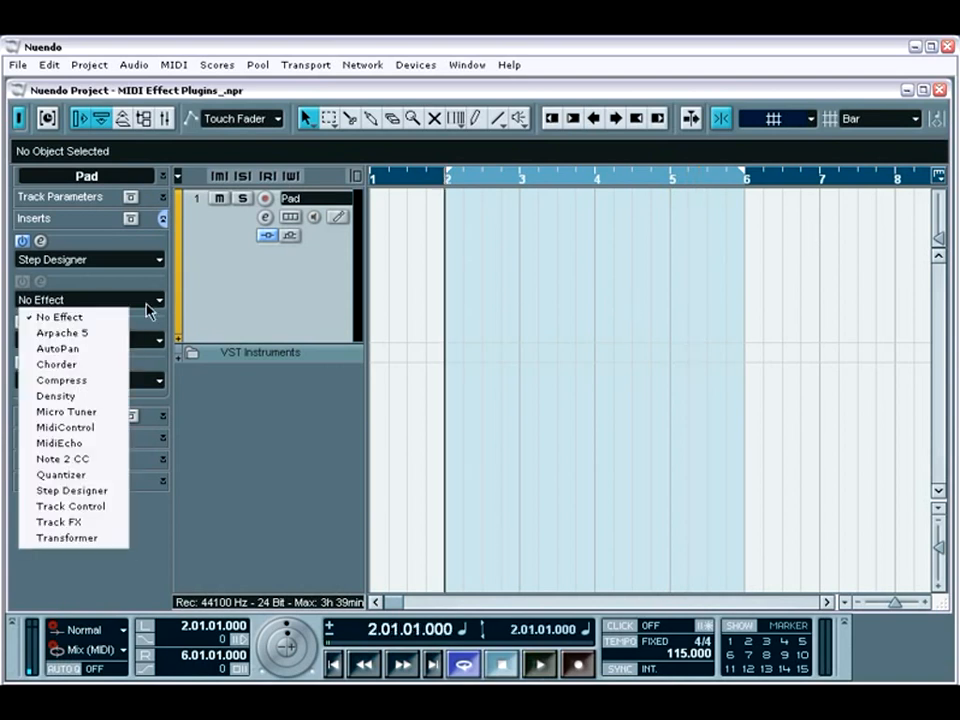
pyautogui.click(94, 366)
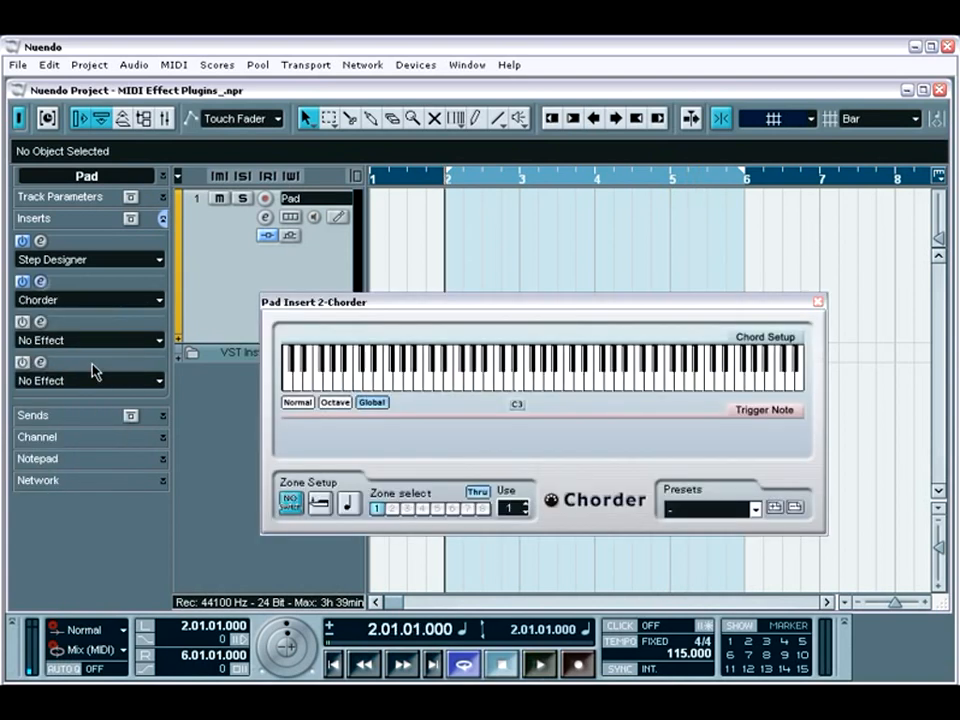
pyautogui.click(297, 402)
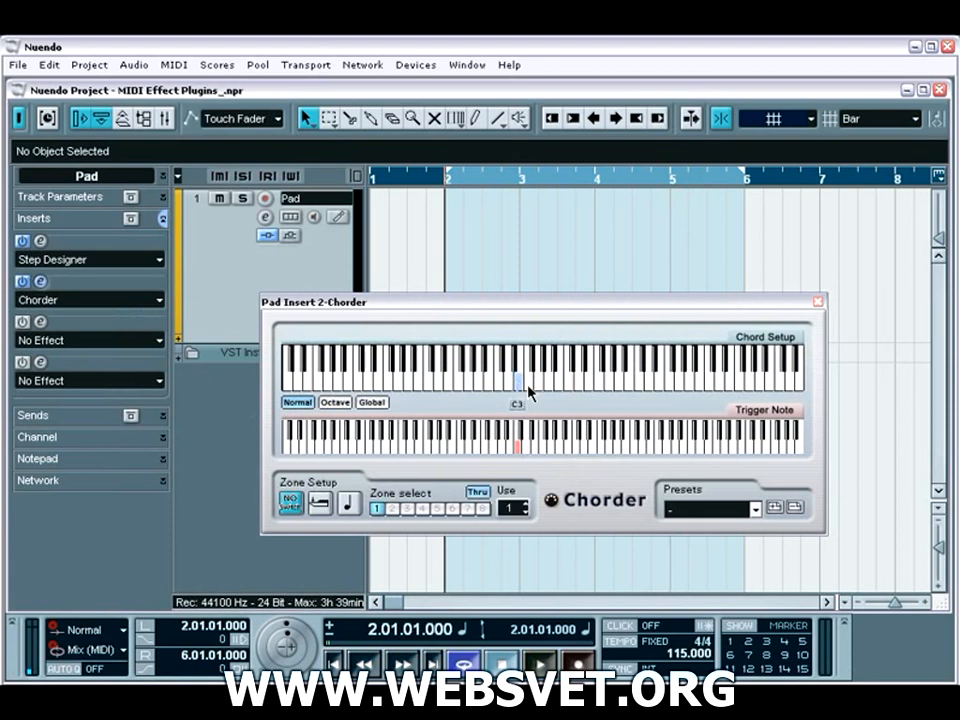
pyautogui.click(568, 386)
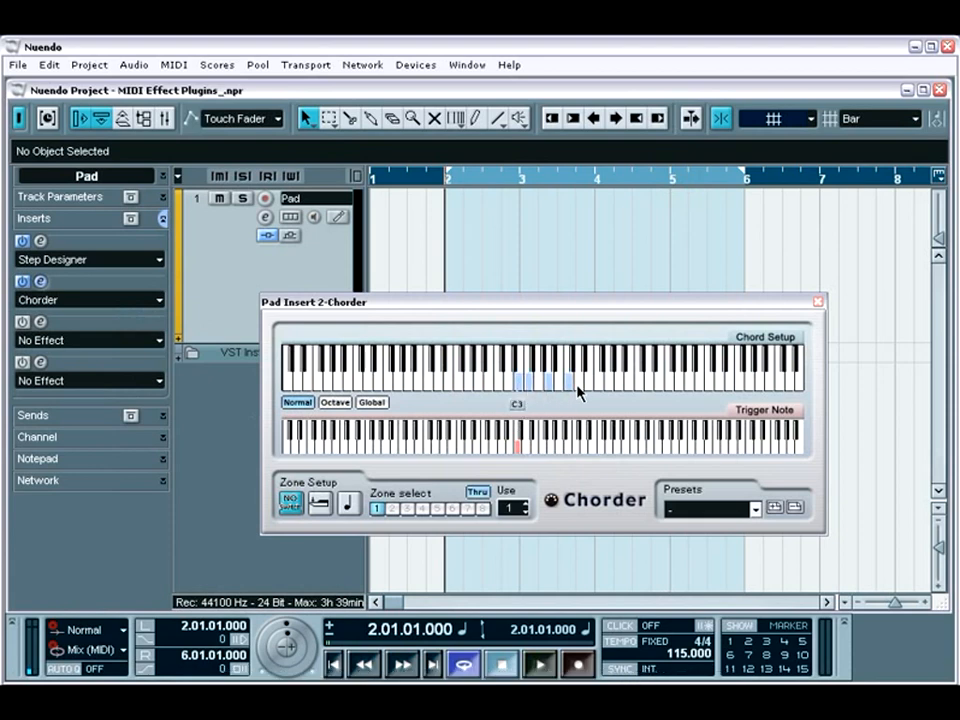
# Build a five-note chord on trigger note D3 in Chorder and review the chords assigned to C3 and D3.
pyautogui.click(525, 445)
pyautogui.click(508, 385)
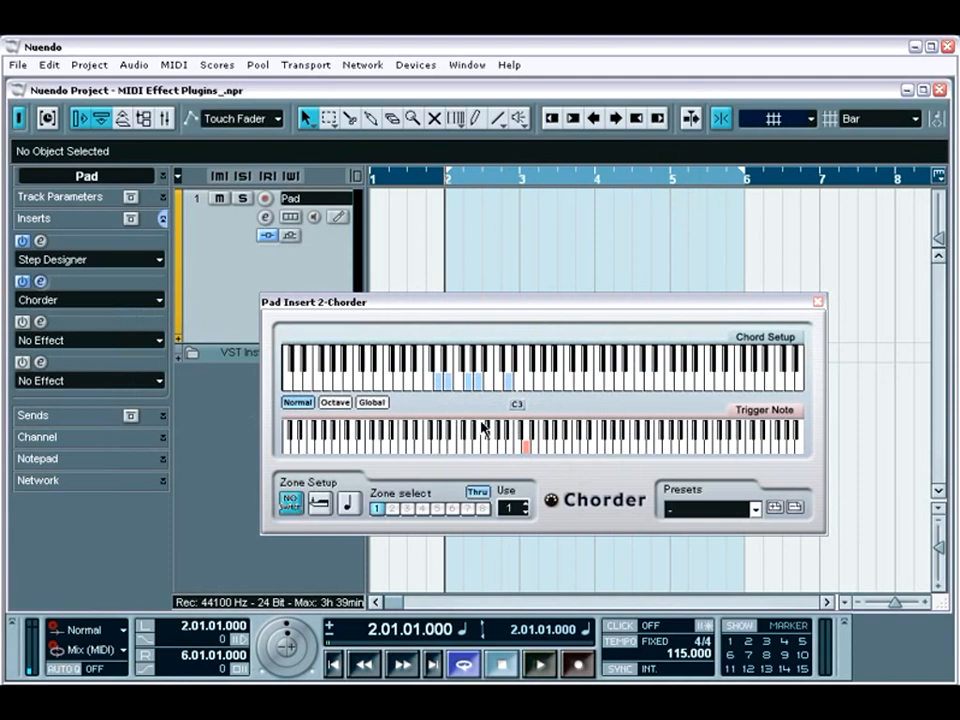
pyautogui.click(515, 447)
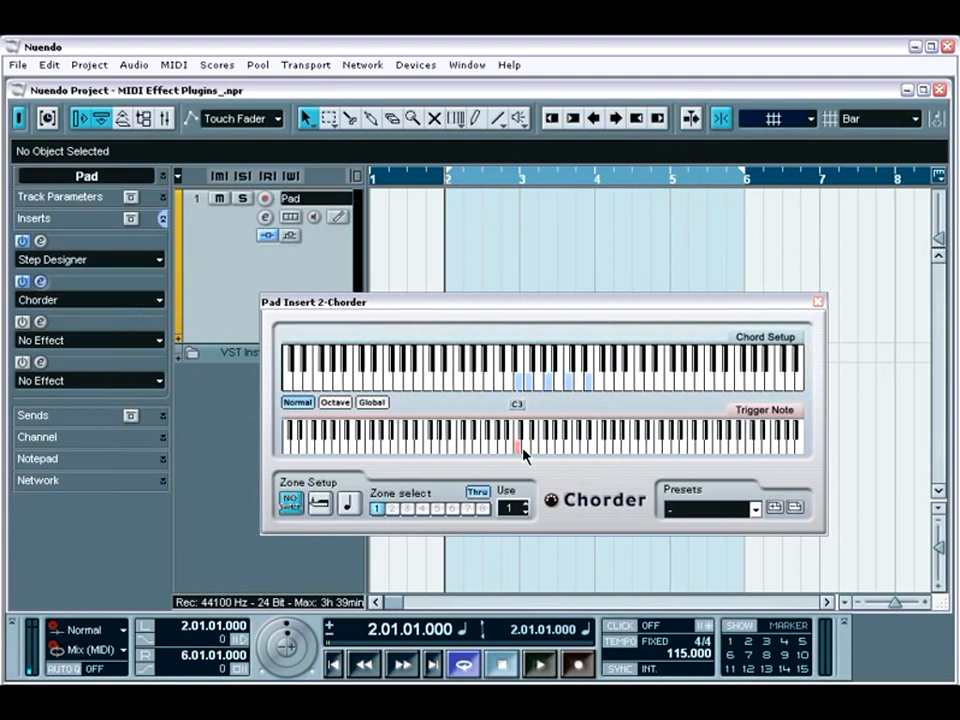
pyautogui.click(524, 447)
pyautogui.click(516, 447)
# Audition the Step Designer sequence through Chorder, return to the loop start and close the Chorder editor.
pyautogui.press('space')
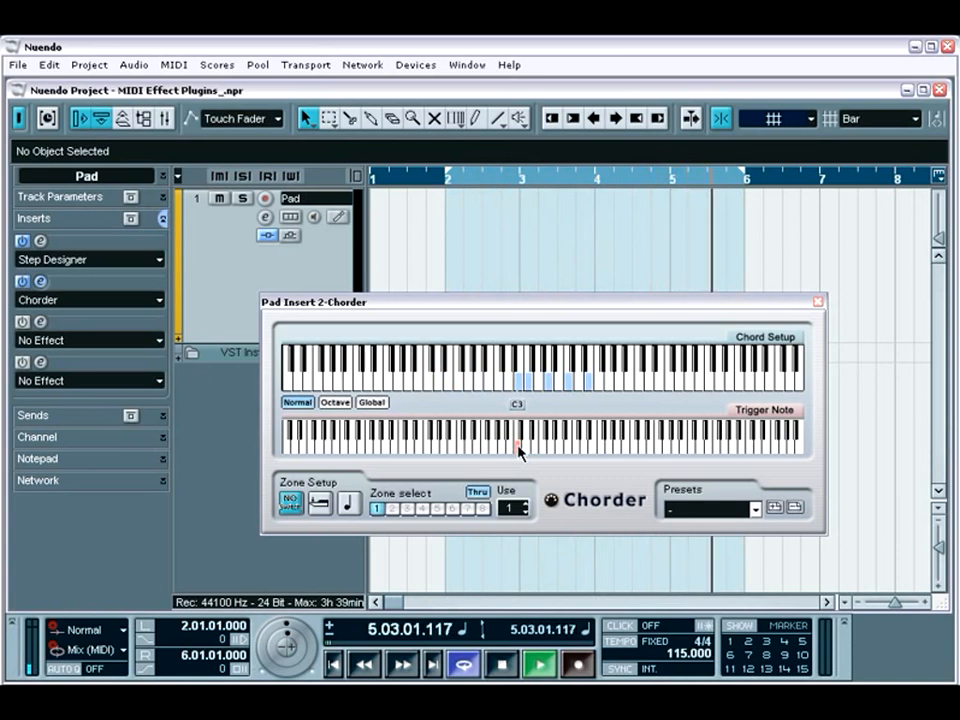
pyautogui.press('space')
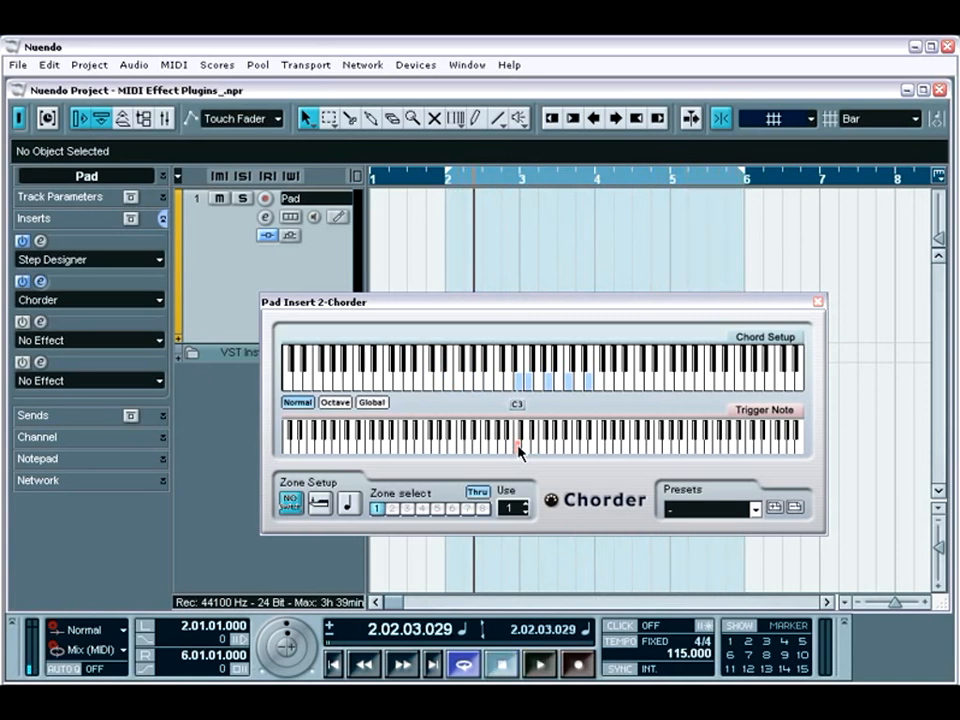
pyautogui.press('KP_1')
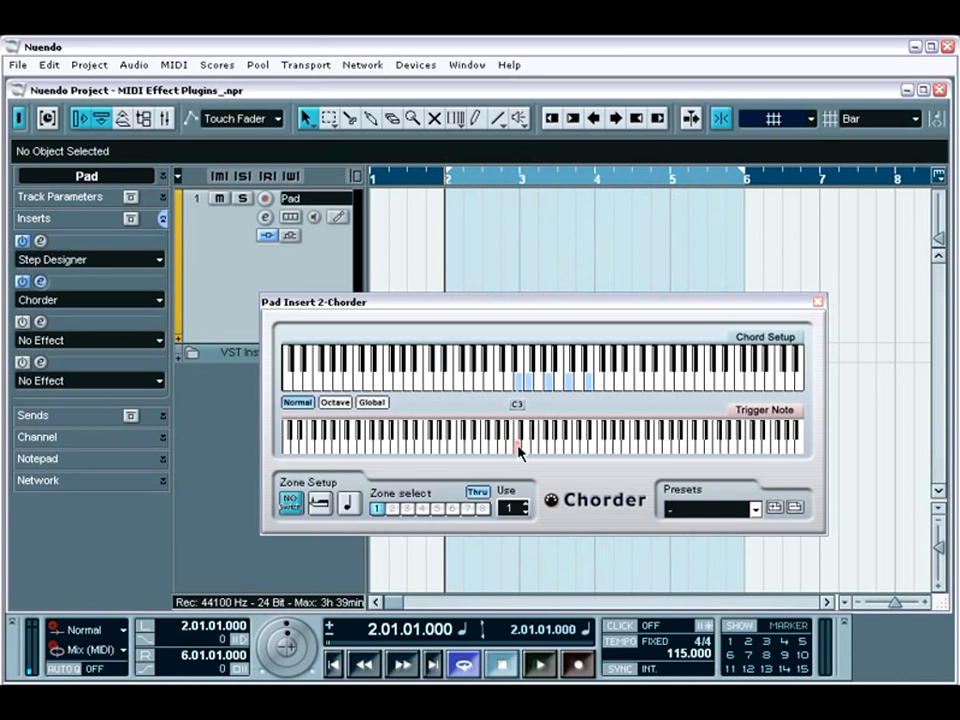
pyautogui.click(818, 302)
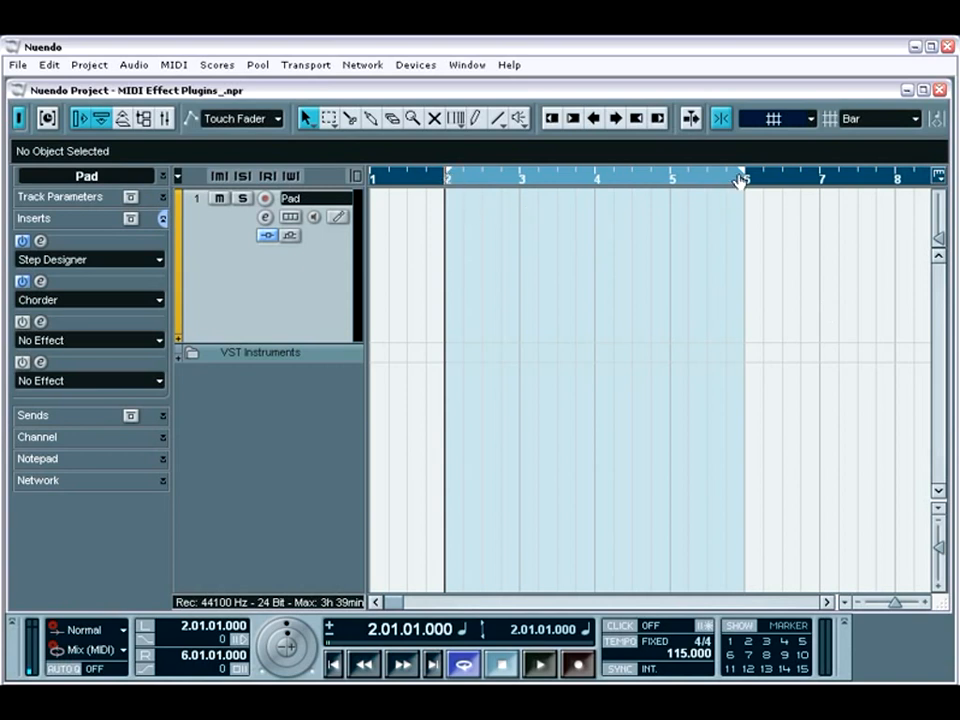
# Extend the loop's end to bar 7, merge its MIDI with inserts included, and inspect the merged part's notes in the Key Editor.
pyautogui.moveTo(741, 180); pyautogui.dragTo(793, 186)
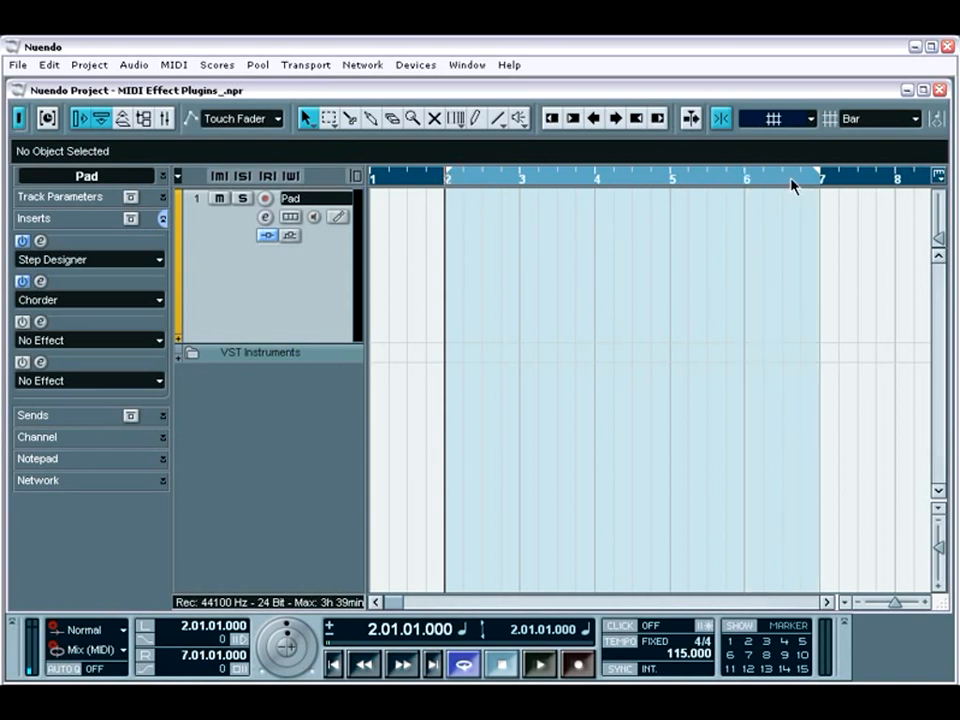
pyautogui.click(174, 65)
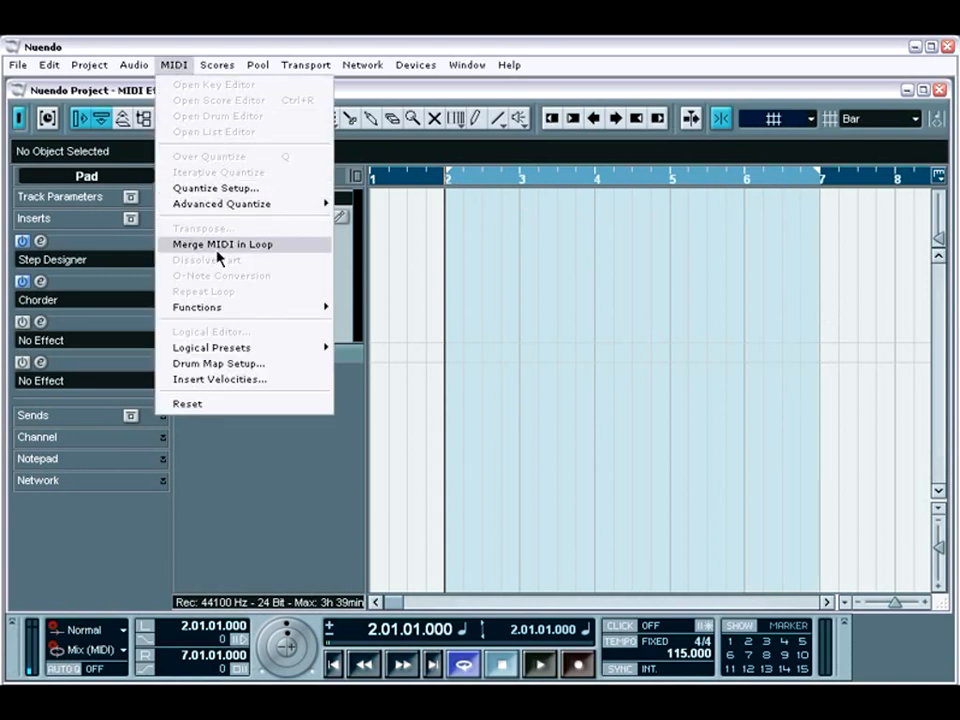
pyautogui.click(188, 246)
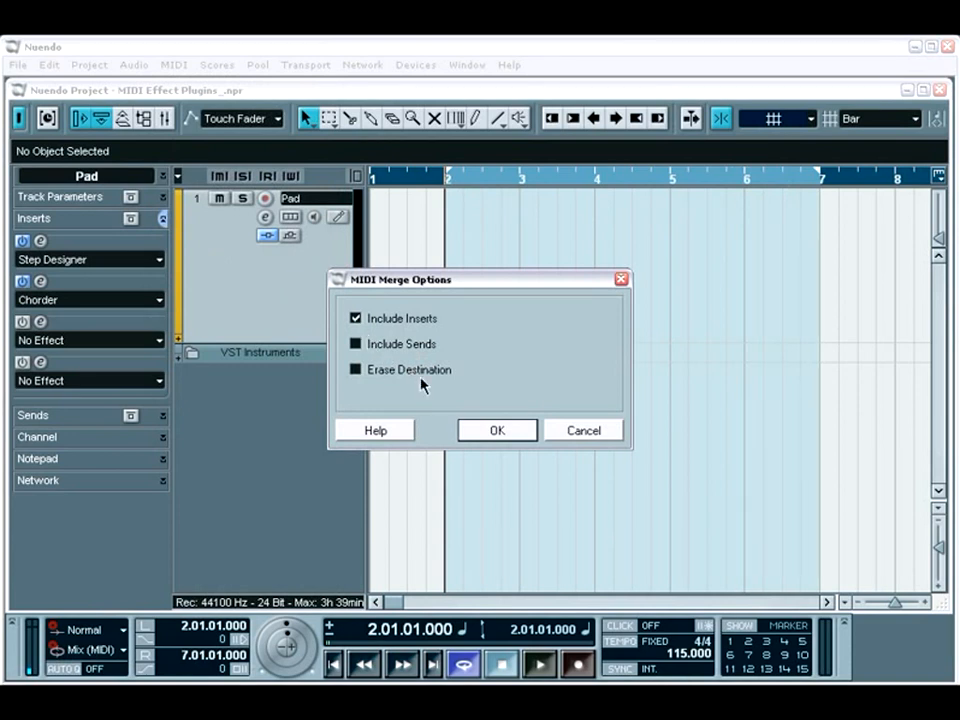
pyautogui.click(495, 431)
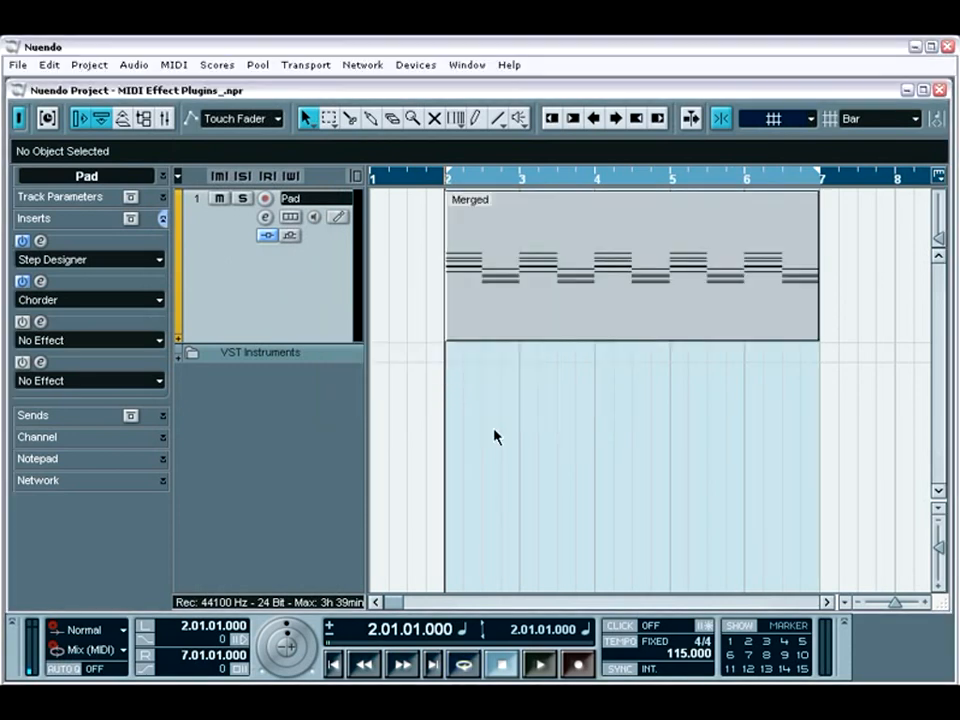
pyautogui.doubleClick(537, 298)
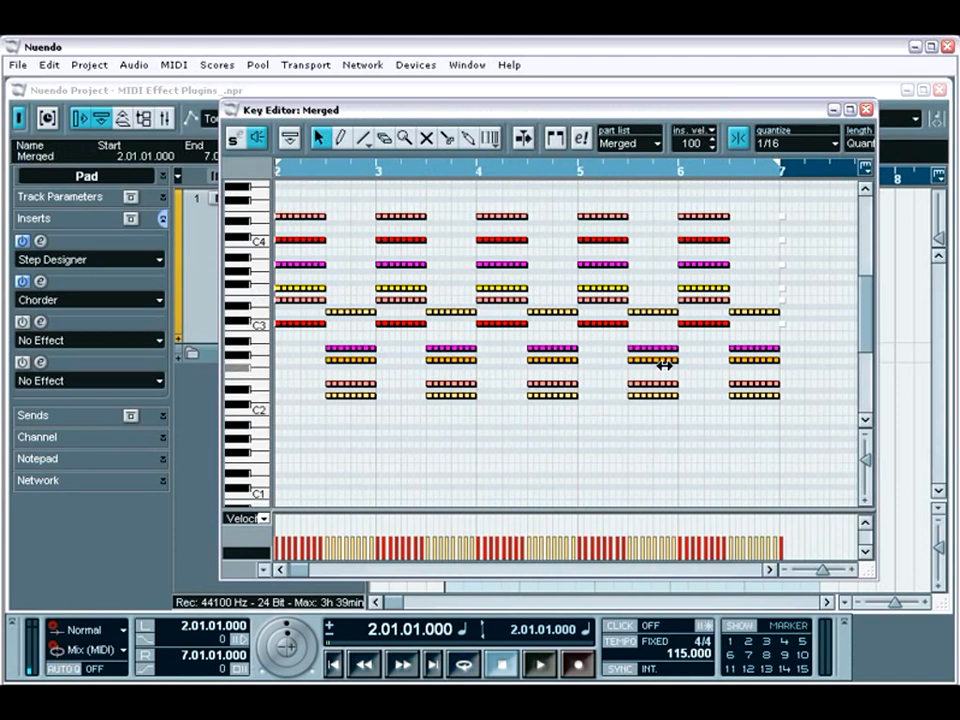
pyautogui.click(867, 111)
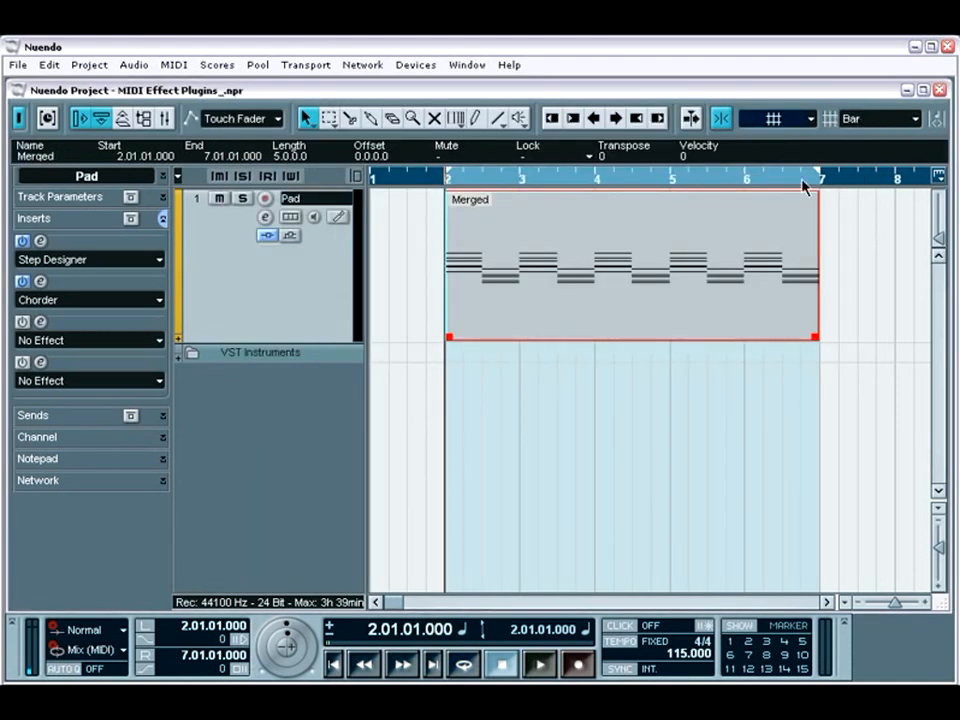
# Shorten the merged part to two bars and move it so that it starts at bar 4.
pyautogui.moveTo(812, 347); pyautogui.dragTo(615, 334)
pyautogui.moveTo(550, 321); pyautogui.dragTo(709, 321)
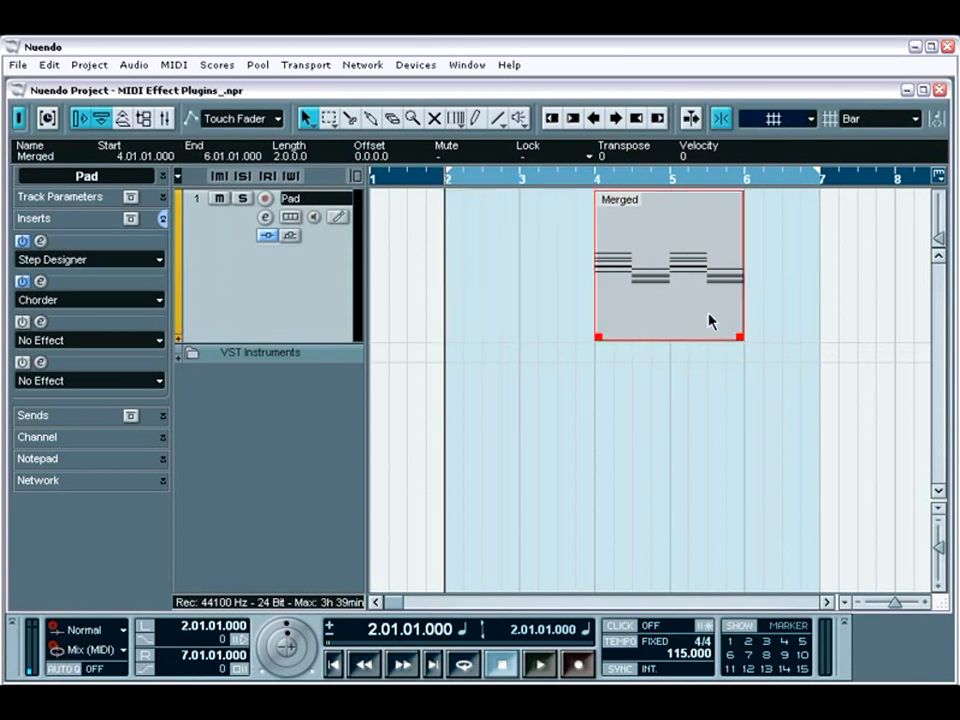